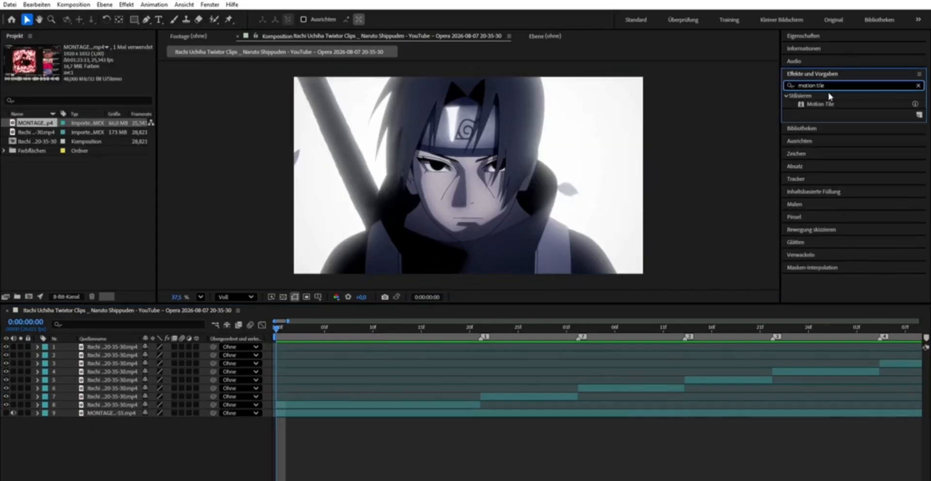
# - Apply Motion Tile to the first Itachi clip with output width 280, output height 290 and mirrored edges
pyautogui.moveTo(824, 104); pyautogui.dragTo(408, 405)
pyautogui.click(98, 86)
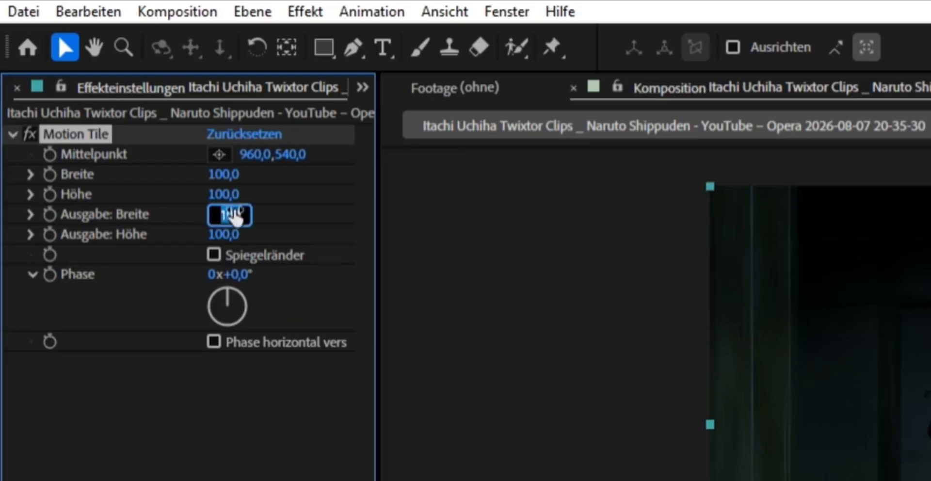
pyautogui.write('280,')
pyautogui.press('Tab')
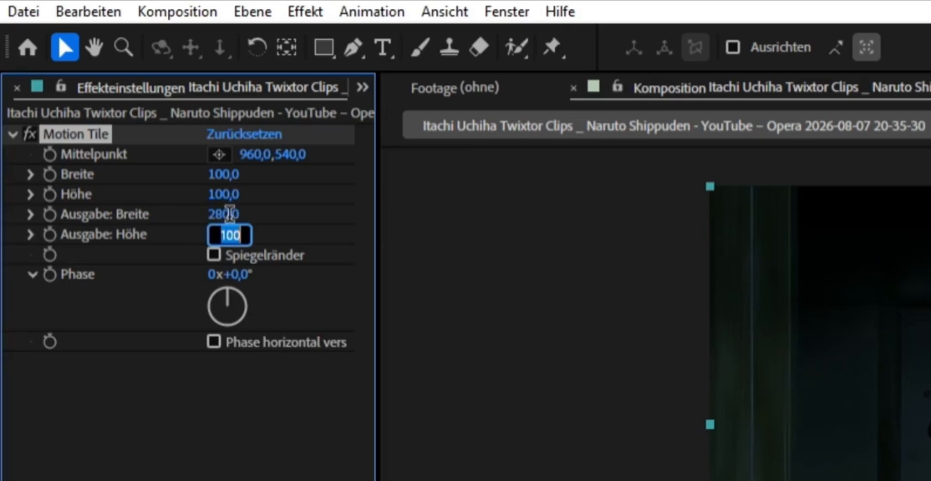
pyautogui.write('290')
pyautogui.press('Return')
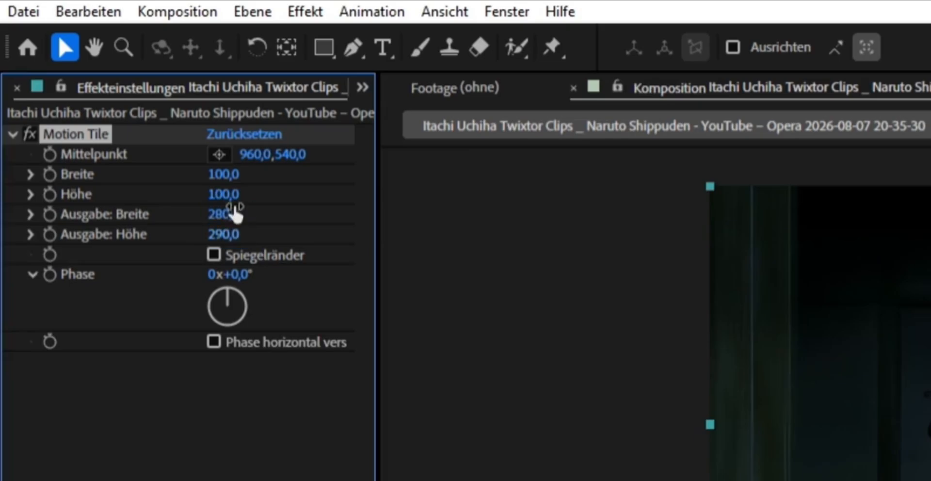
pyautogui.click(214, 254)
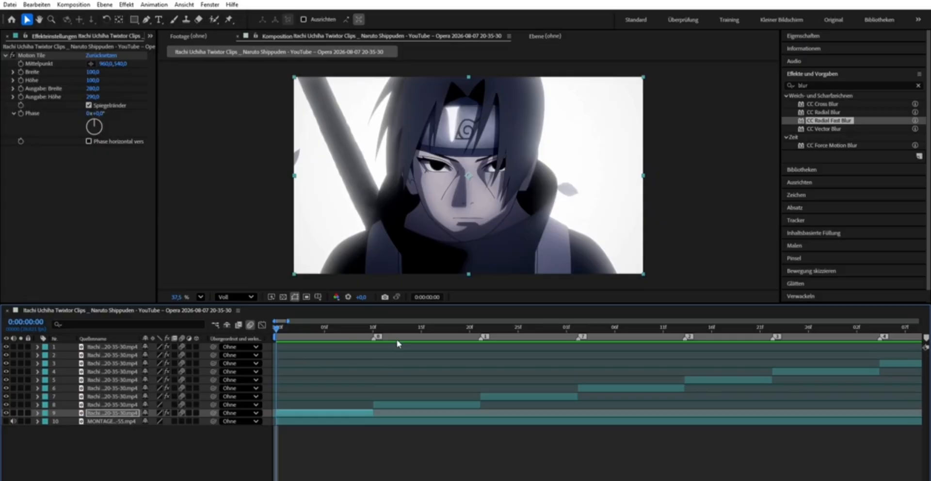
# - Add two null objects above the first clip and cut both off at 0:00:00:10, deleting the remainders
pyautogui.hotkey('ctrl', 'alt', 'shift', 'y')
pyautogui.click(376, 320)
pyautogui.hotkey('ctrl', 'shift', 'd')
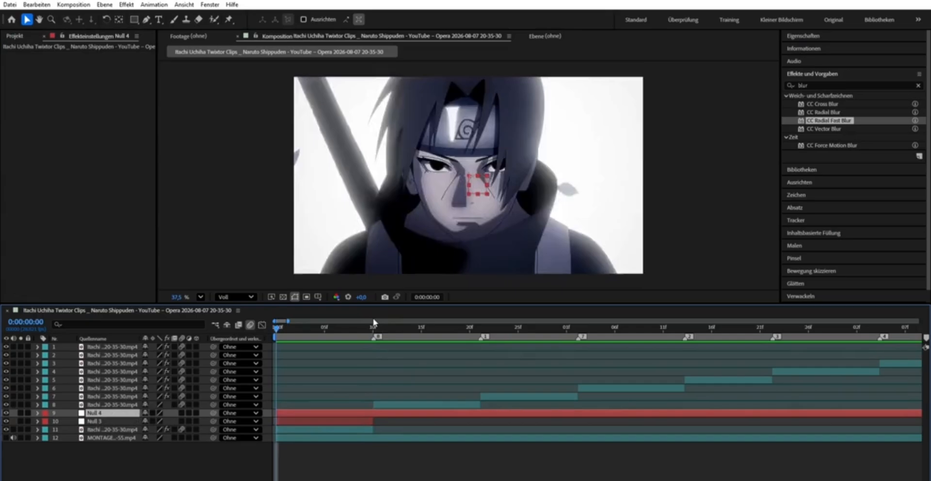
pyautogui.click(374, 325)
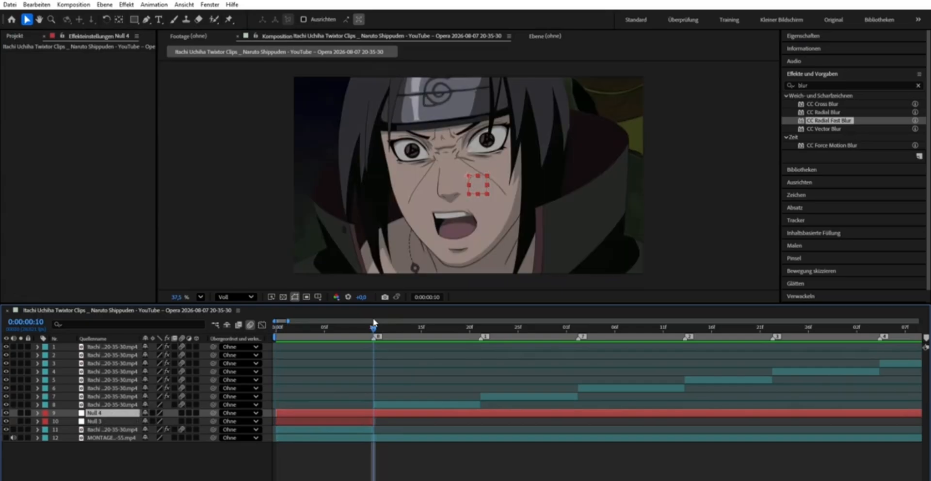
pyautogui.hotkey('ctrl', 'shift', 'd')
pyautogui.press('Delete')
pyautogui.press('Delete')
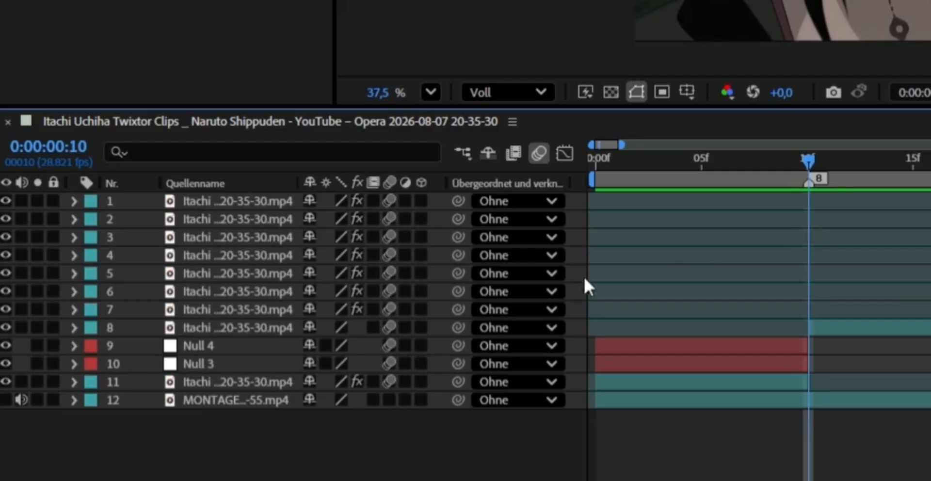
# - Parent the first clip to Null 3, and parent Null 3 to Null 4
pyautogui.click(626, 380)
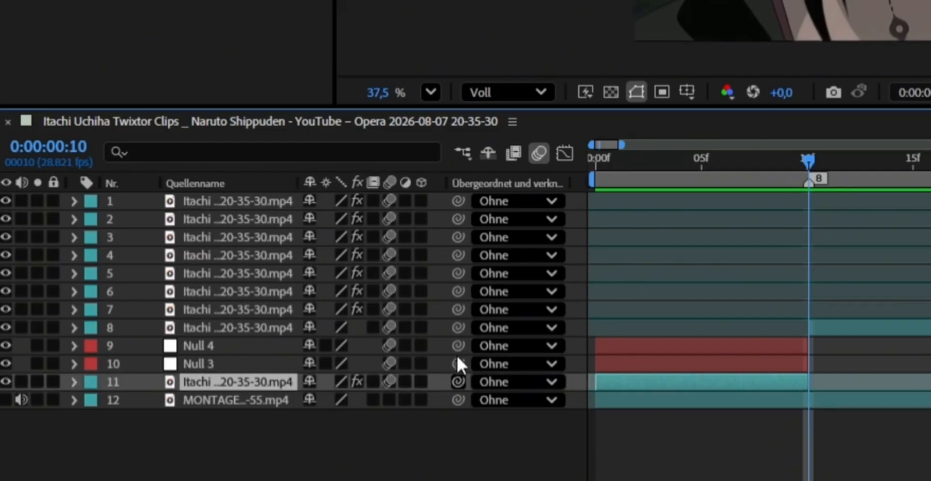
pyautogui.moveTo(457, 357); pyautogui.dragTo(258, 359)
pyautogui.click(258, 359)
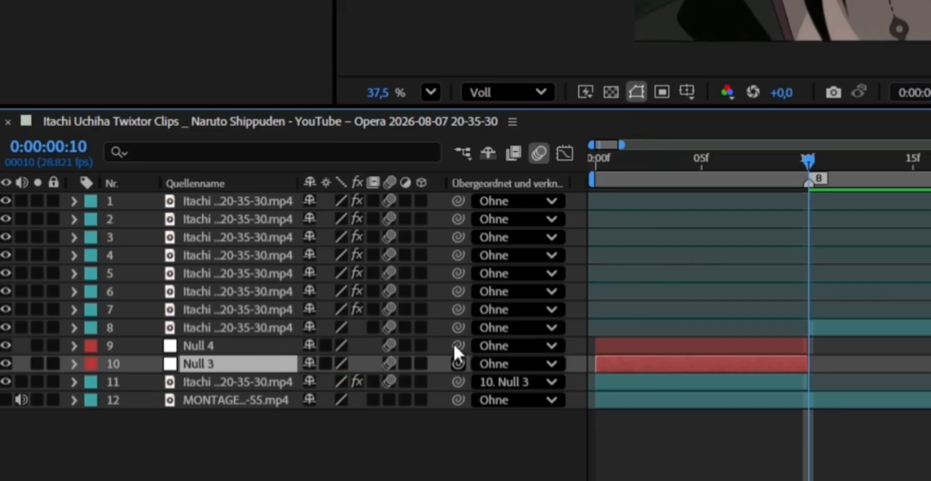
pyautogui.moveTo(453, 345); pyautogui.dragTo(240, 324)
# - Add a scale keyframe of 50% to Null 3 at 0:00:00:00
pyautogui.moveTo(637, 166); pyautogui.dragTo(566, 157)
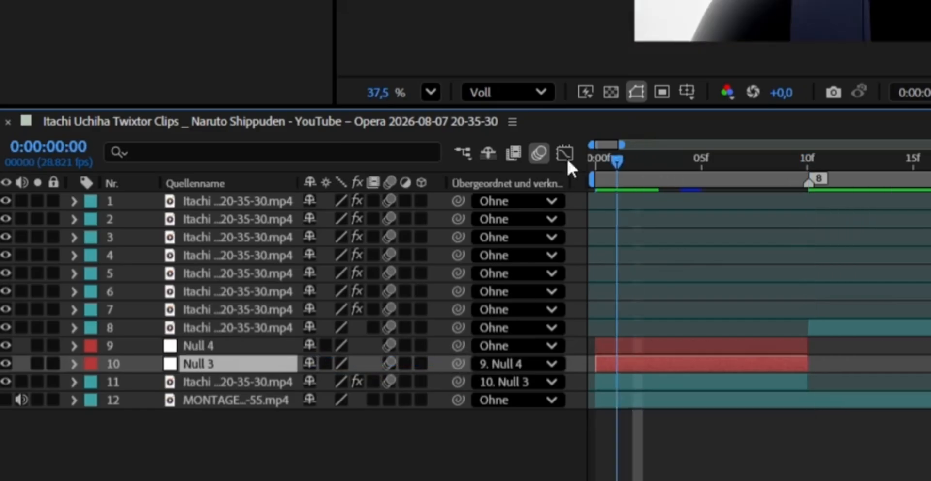
pyautogui.press('s')
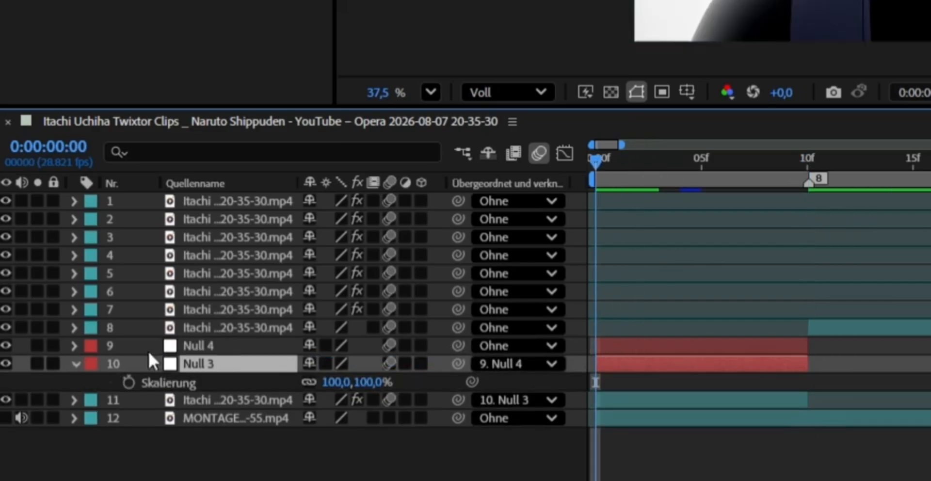
pyautogui.click(334, 382)
pyautogui.write('5')
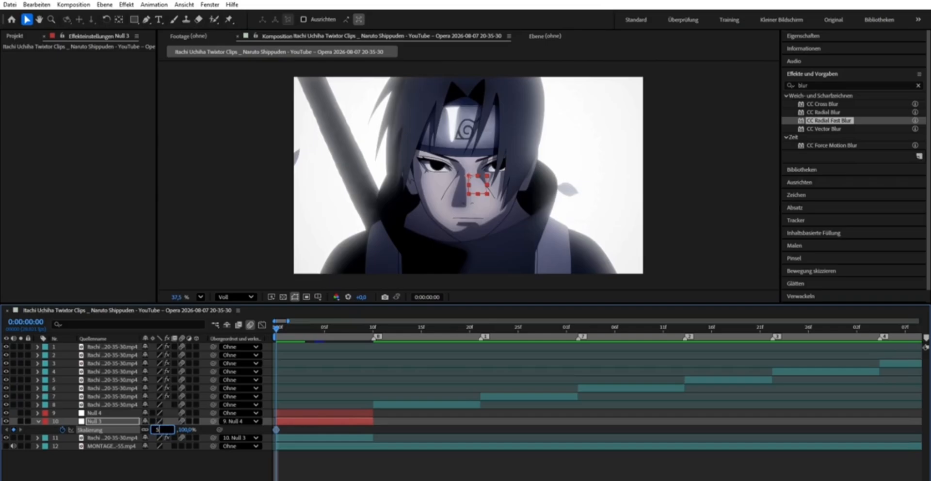
pyautogui.write('0')
pyautogui.press('Return')
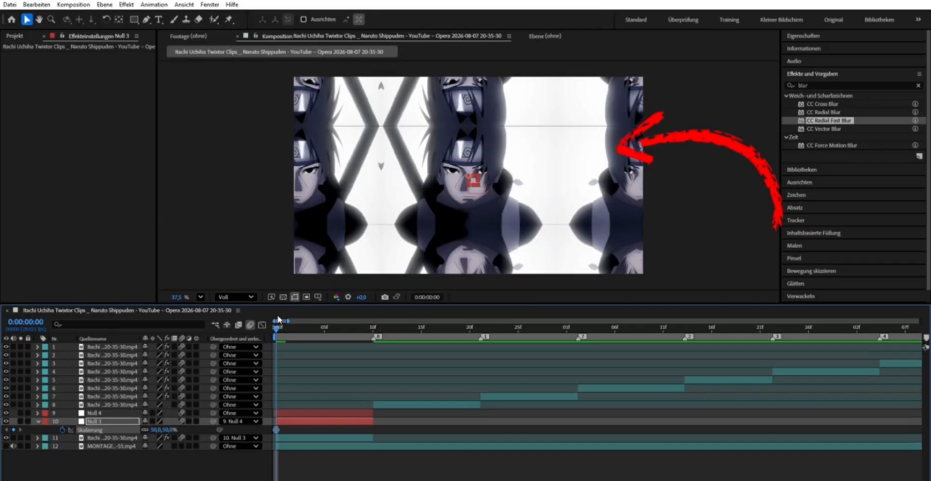
# - Add a scale keyframe of 100% to Null 3 at 0:00:00:09
pyautogui.moveTo(277, 326); pyautogui.dragTo(367, 331)
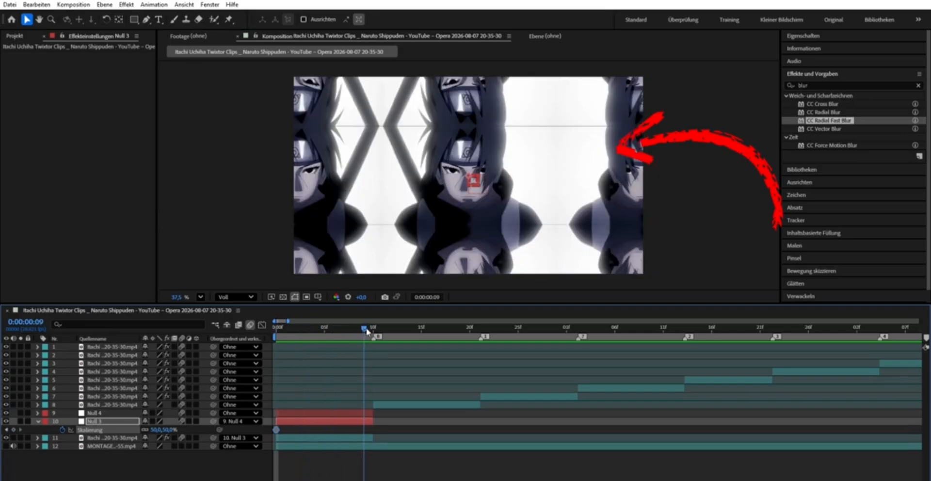
pyautogui.click(156, 430)
pyautogui.write('10')
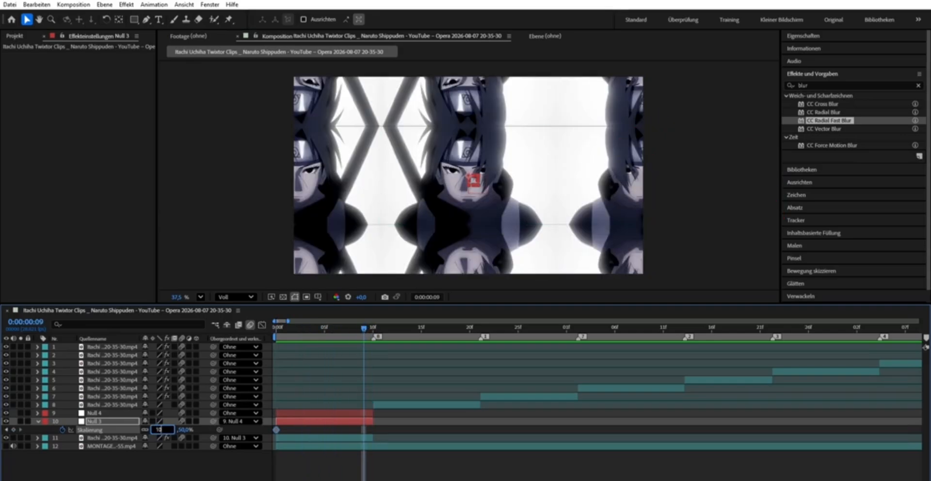
pyautogui.write('0')
pyautogui.press('Return')
# - Ease Null 3's two scale keyframes and reshape their speed curve in the graph editor
pyautogui.click(316, 422)
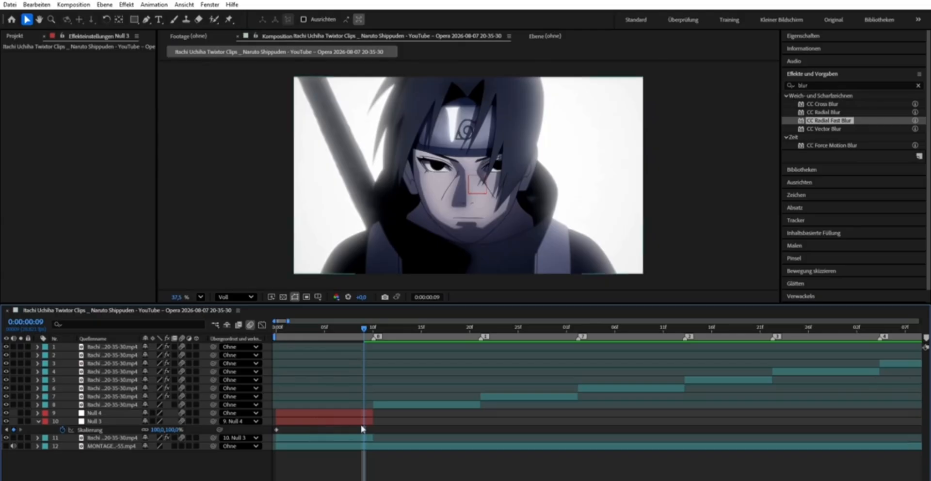
pyautogui.click(365, 428)
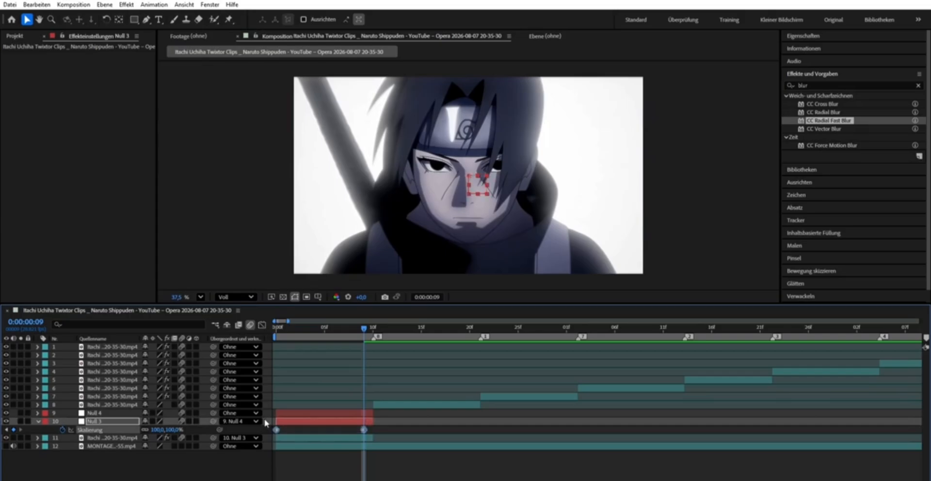
pyautogui.click(261, 324)
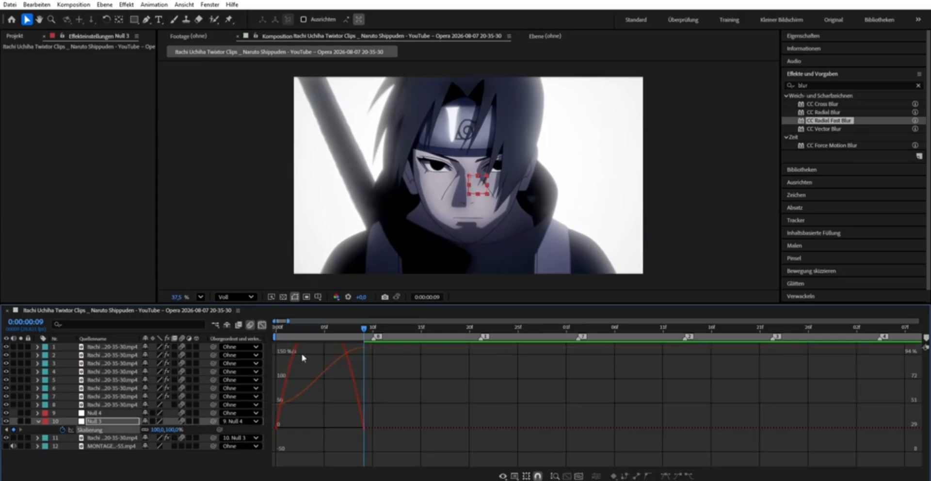
pyautogui.click(292, 350)
pyautogui.moveTo(290, 427); pyautogui.dragTo(284, 422)
pyautogui.moveTo(349, 427); pyautogui.dragTo(344, 418)
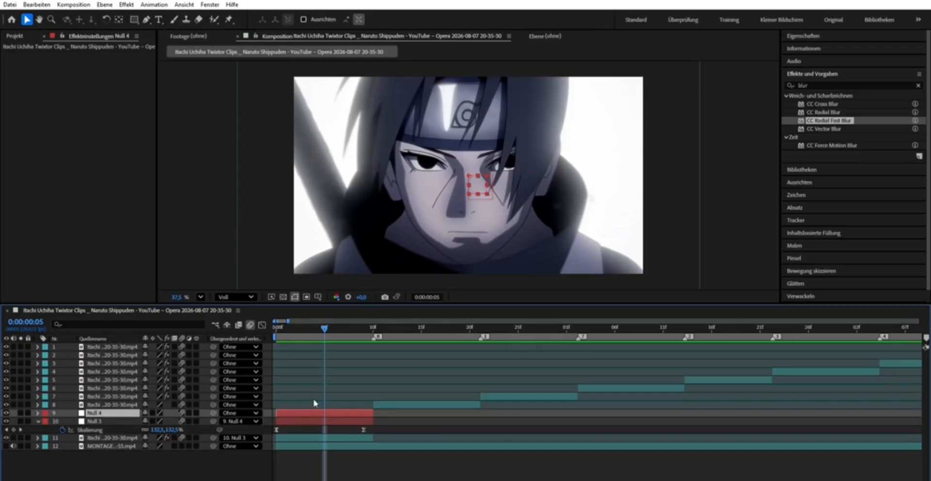
# - Keyframe Null 4's scale at 100% on 0:00:00:05 and 35% on 0:00:00:09, with eased motion
pyautogui.press('s')
pyautogui.click(62, 421)
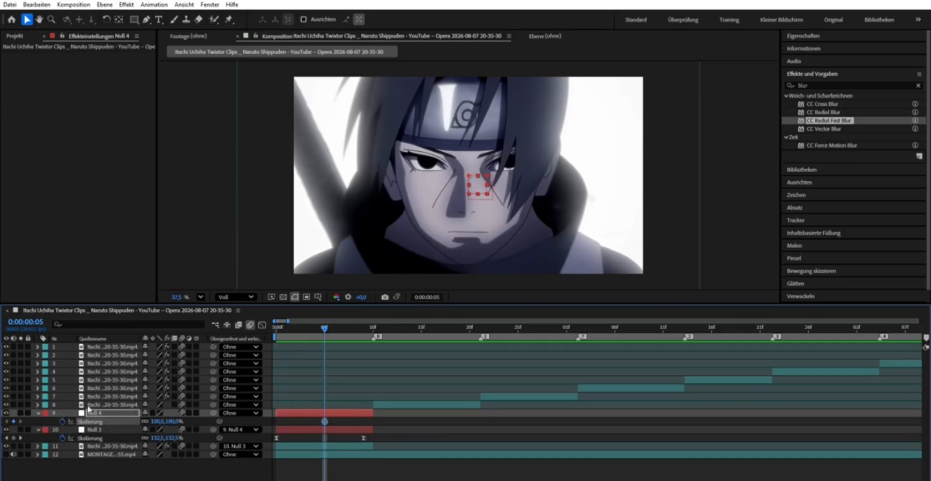
pyautogui.moveTo(325, 319); pyautogui.dragTo(367, 322)
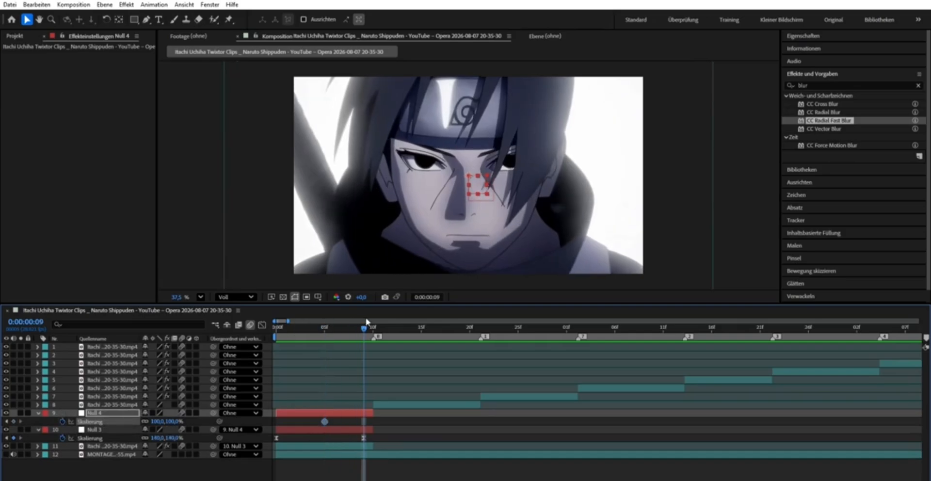
pyautogui.moveTo(161, 421); pyautogui.dragTo(142, 421)
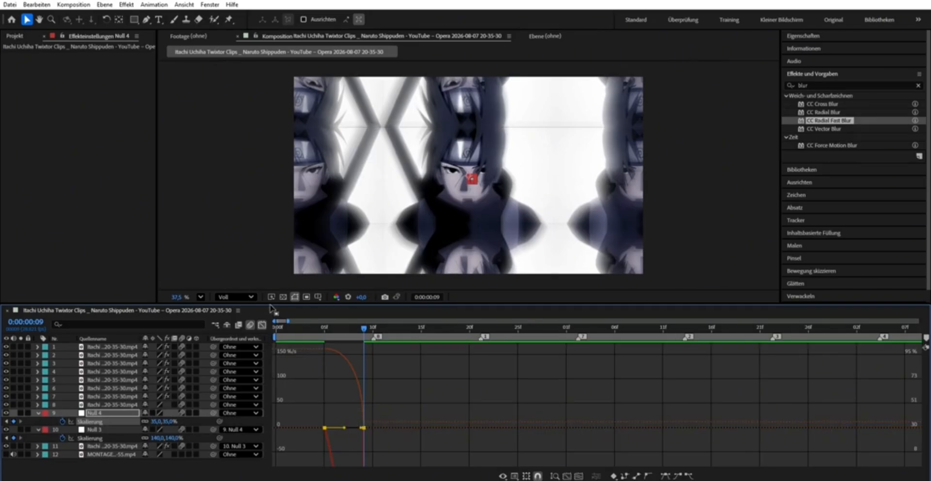
pyautogui.click(261, 324)
# - Preview the scale animation from the start of the composition
pyautogui.moveTo(321, 325); pyautogui.dragTo(271, 327)
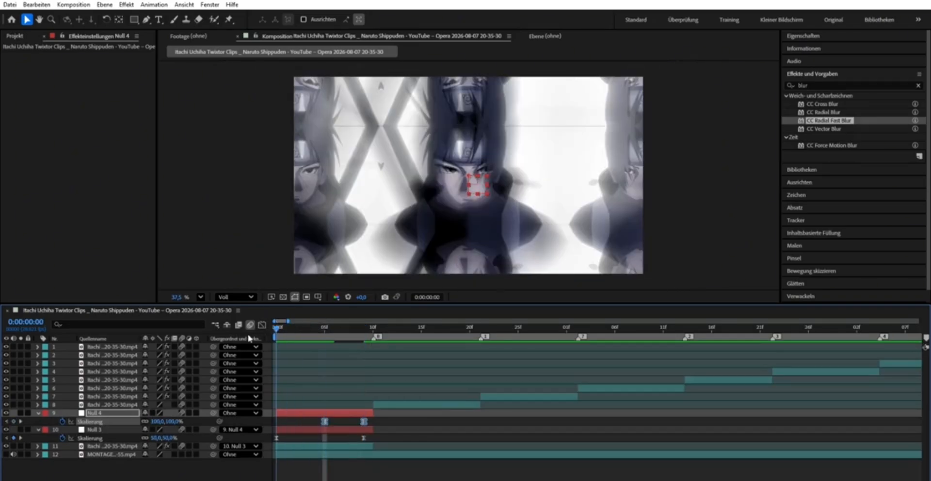
pyautogui.press('space')
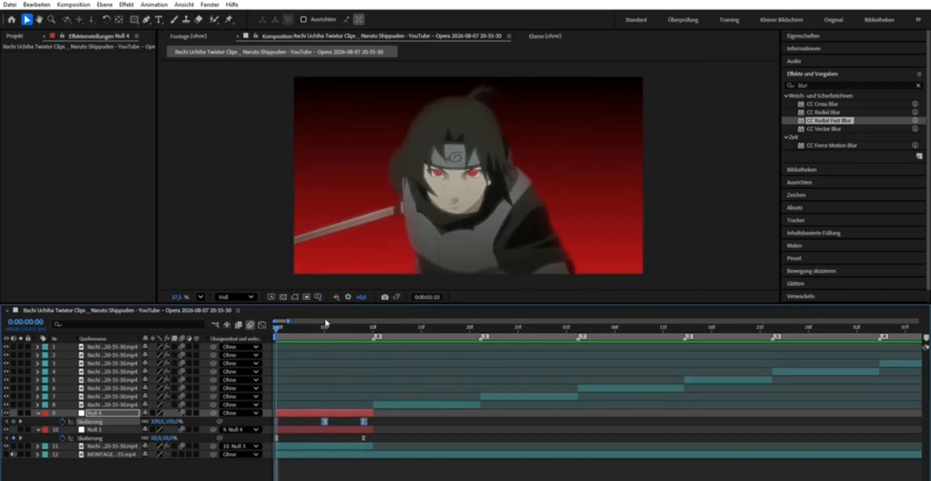
pyautogui.click(324, 323)
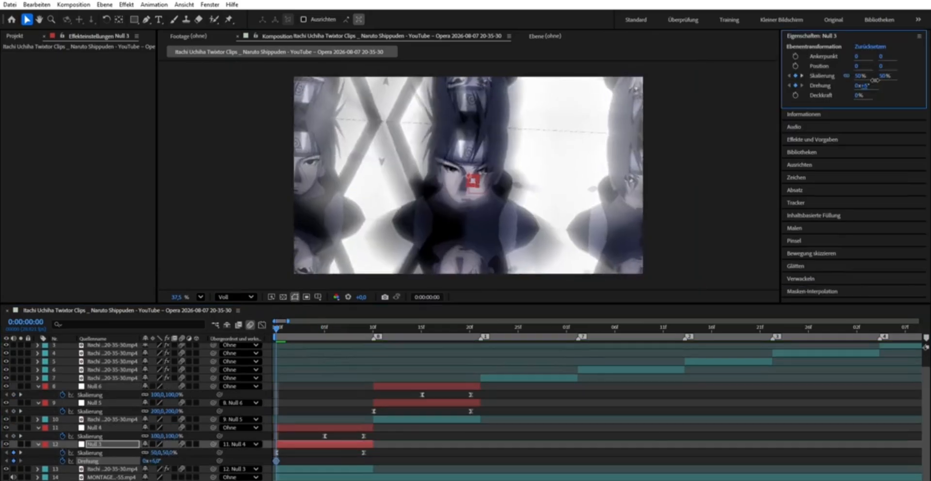
# - Try a rotation keyframe of -22° on Null 3 at 0:00:00:00 and scrub through the motion
pyautogui.moveTo(874, 81); pyautogui.dragTo(823, 108)
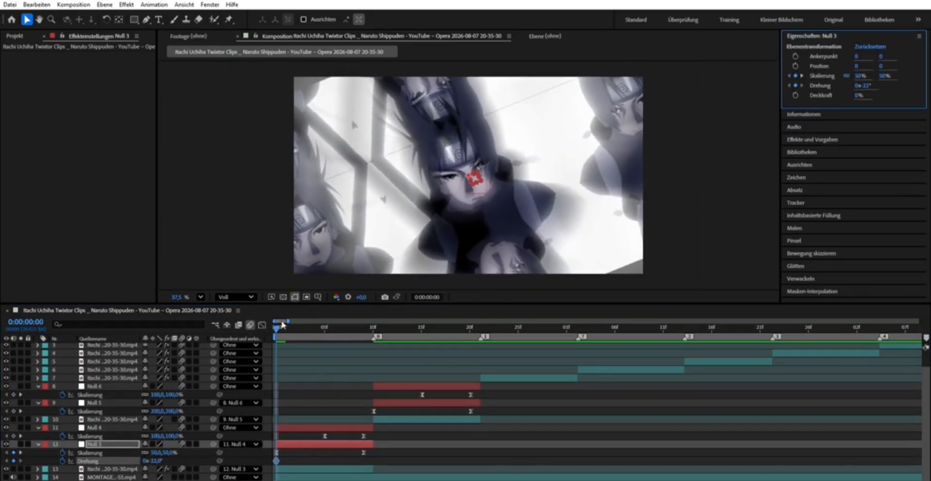
pyautogui.moveTo(281, 325); pyautogui.dragTo(326, 326)
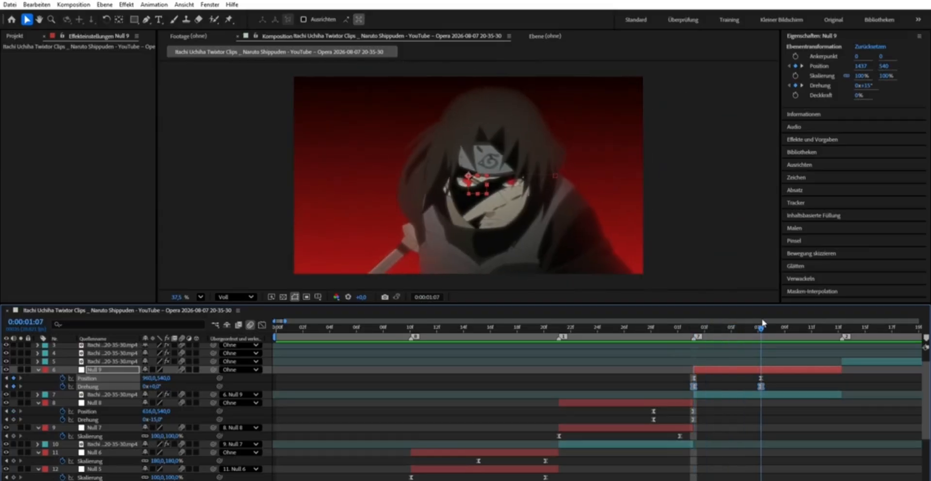
# - Move Null 9's position and rotation keyframes from 0:00:01:07 to the end of its layer and preview the transition
pyautogui.click(759, 393)
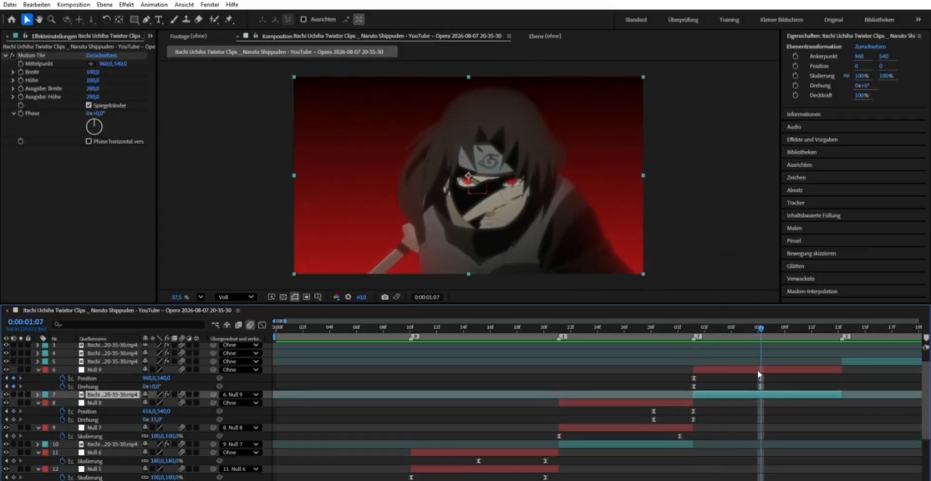
pyautogui.click(761, 372)
pyautogui.moveTo(761, 374); pyautogui.dragTo(838, 374)
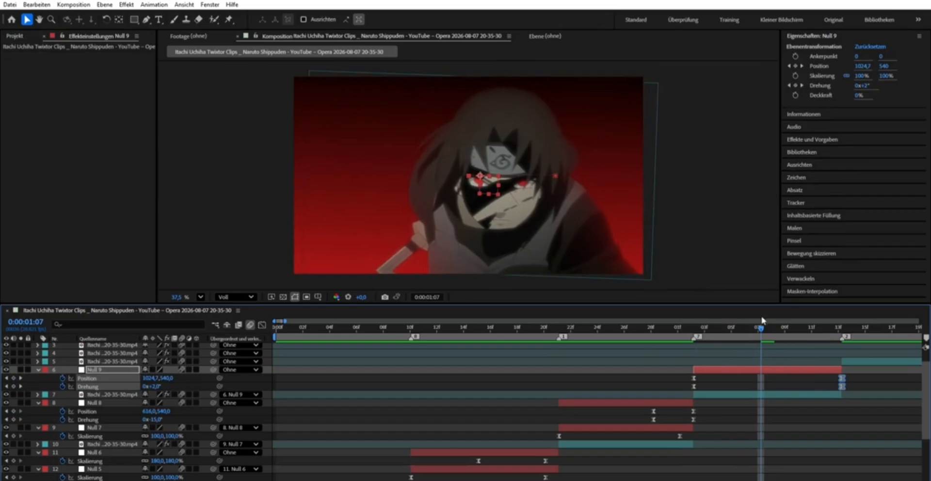
pyautogui.moveTo(761, 328); pyautogui.dragTo(559, 342)
pyautogui.press('space')
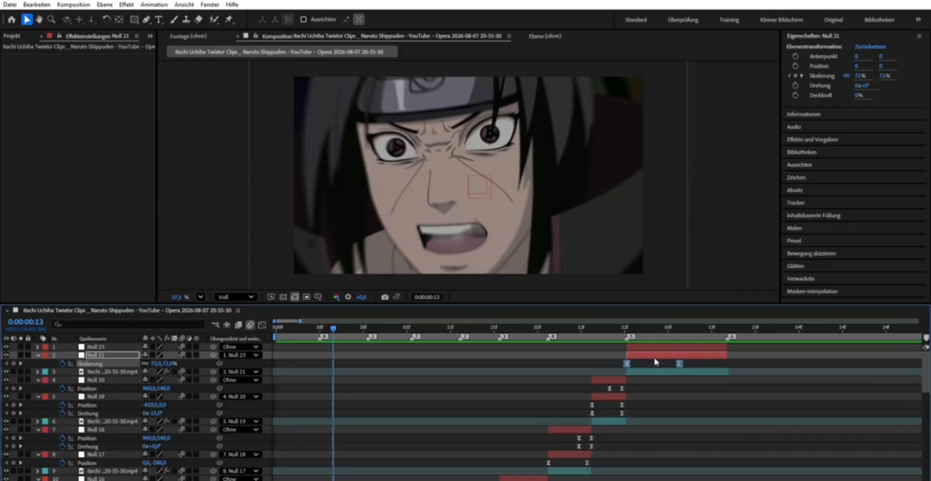
# - Examine the null layers and their keyframes across all clips, enlarging the timeline area
pyautogui.scroll(-5, 555, 371)
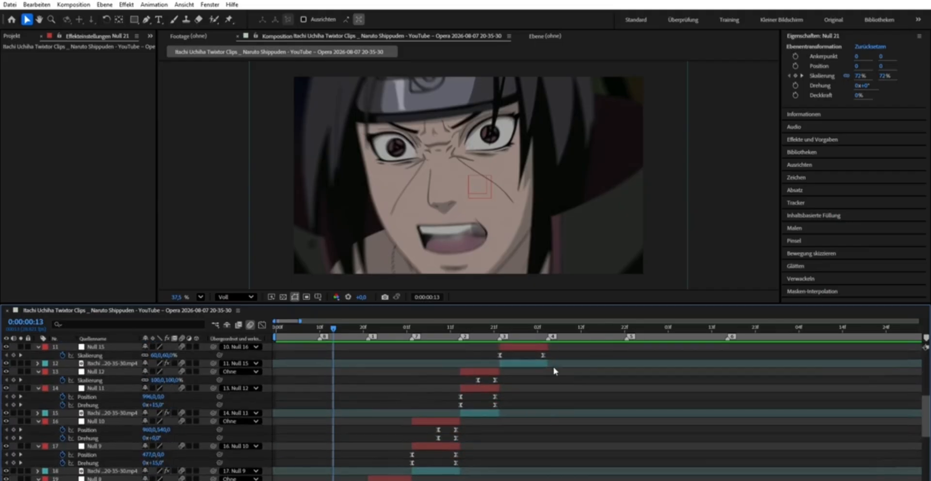
pyautogui.scroll(6, 555, 371)
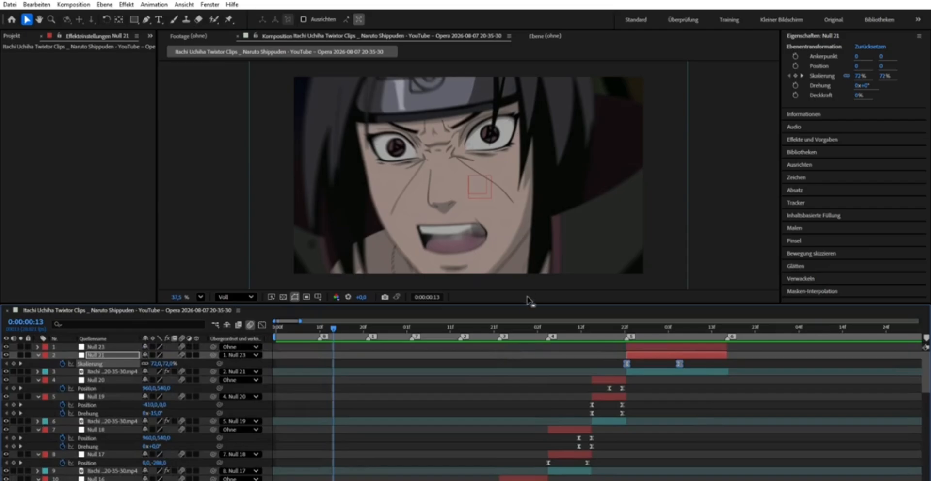
pyautogui.moveTo(532, 297); pyautogui.dragTo(532, 50)
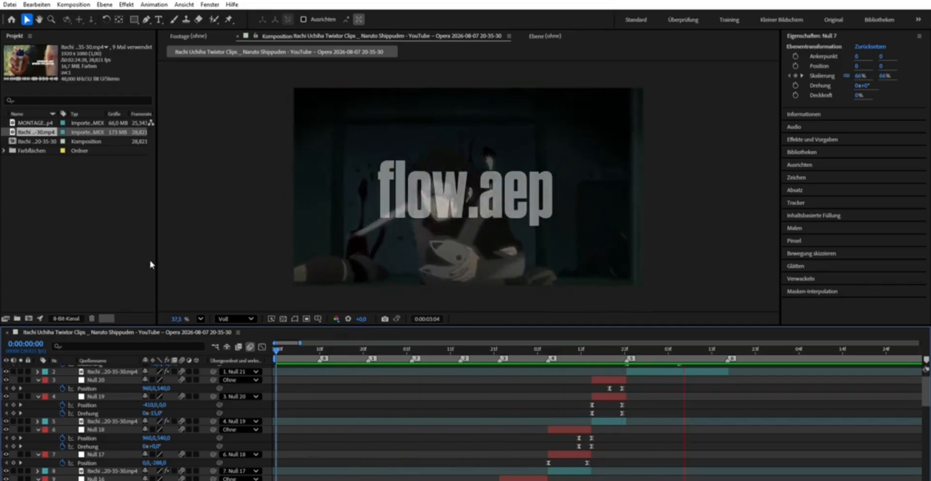
# - Return to 0:00:00:00 and apply CC Radial Fast Blur to the first Itachi clip
pyautogui.moveTo(450, 346); pyautogui.dragTo(237, 360)
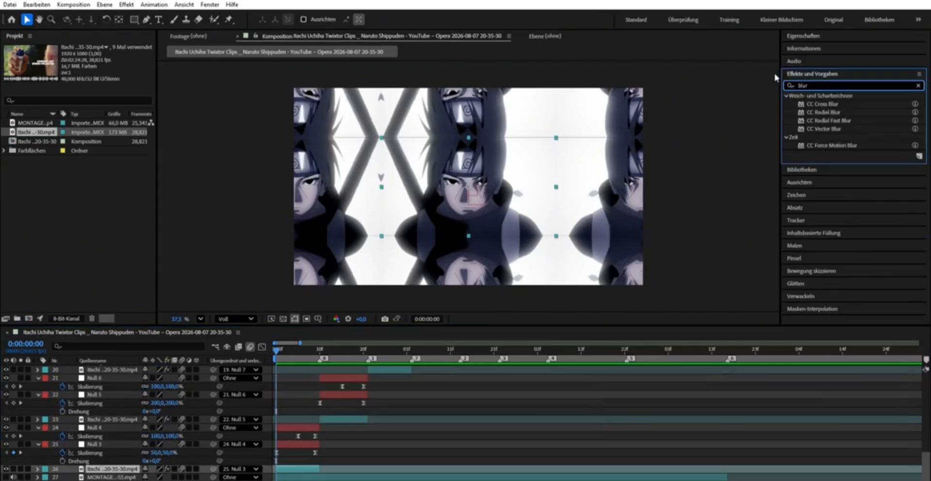
pyautogui.moveTo(838, 120); pyautogui.dragTo(331, 464)
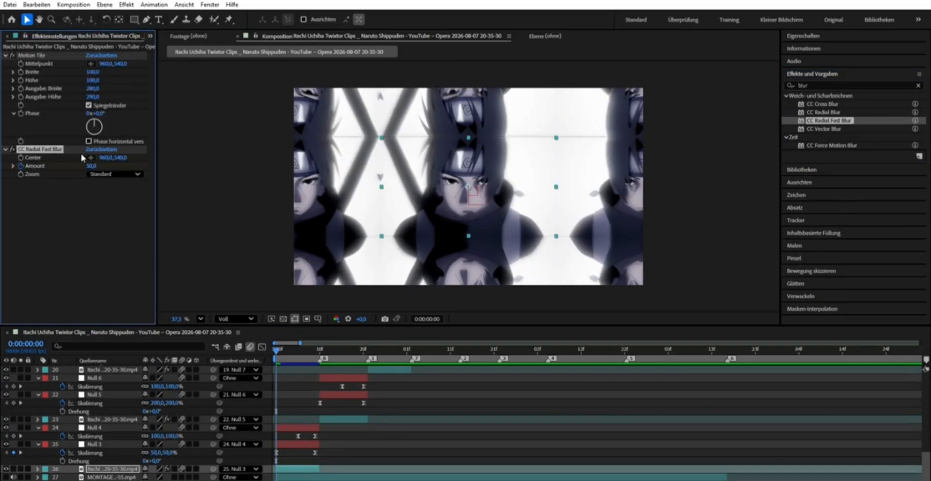
# - Animate the first clip's CC Radial Fast Blur amount from 95 at 0:00:00:00 to 0 at 0:00:00:05 and scrub through it
pyautogui.click(93, 166)
pyautogui.write('95')
pyautogui.press('Return')
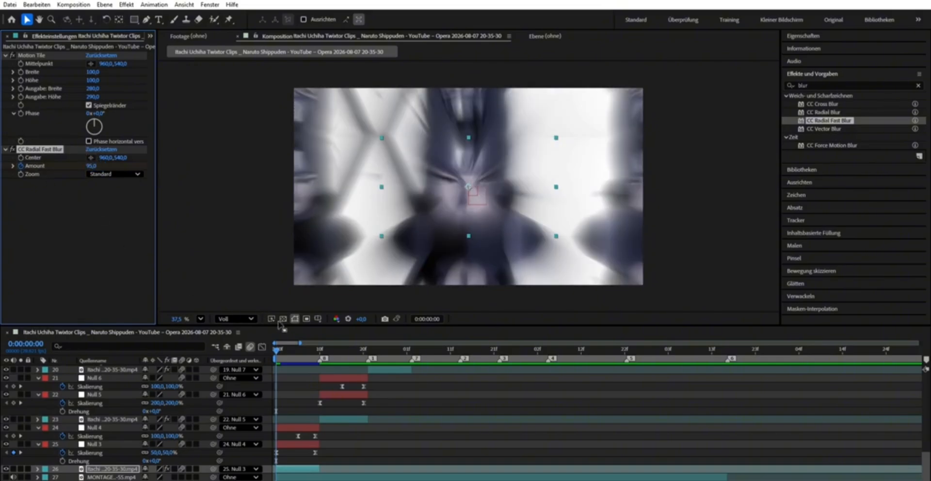
pyautogui.moveTo(276, 344); pyautogui.dragTo(298, 350)
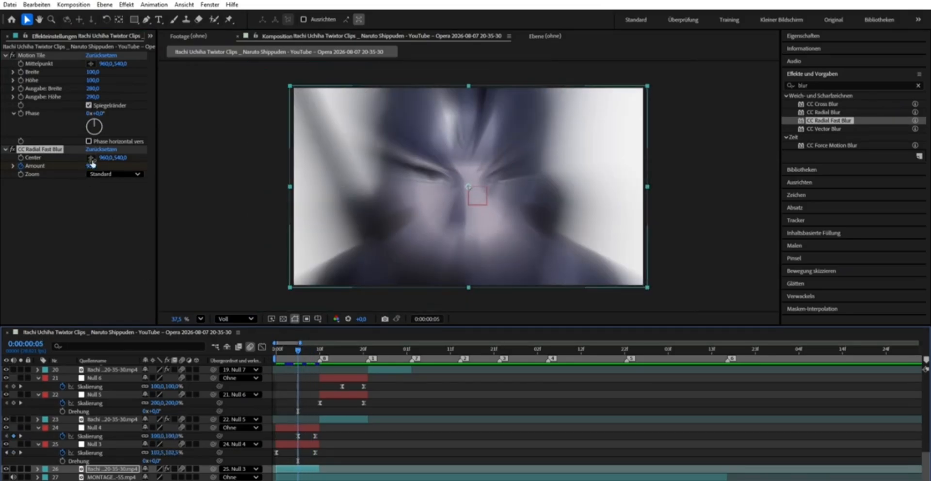
pyautogui.click(93, 165)
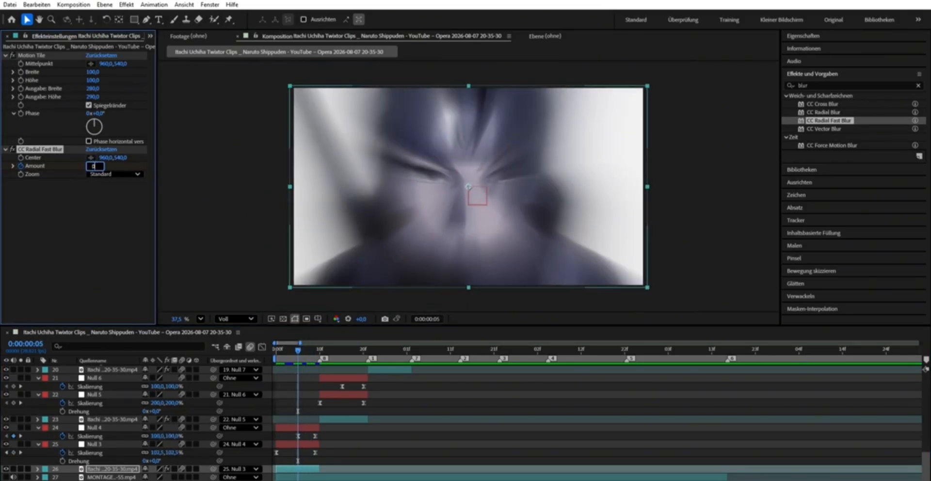
pyautogui.write('0')
pyautogui.press('Return')
pyautogui.moveTo(299, 344); pyautogui.dragTo(320, 344)
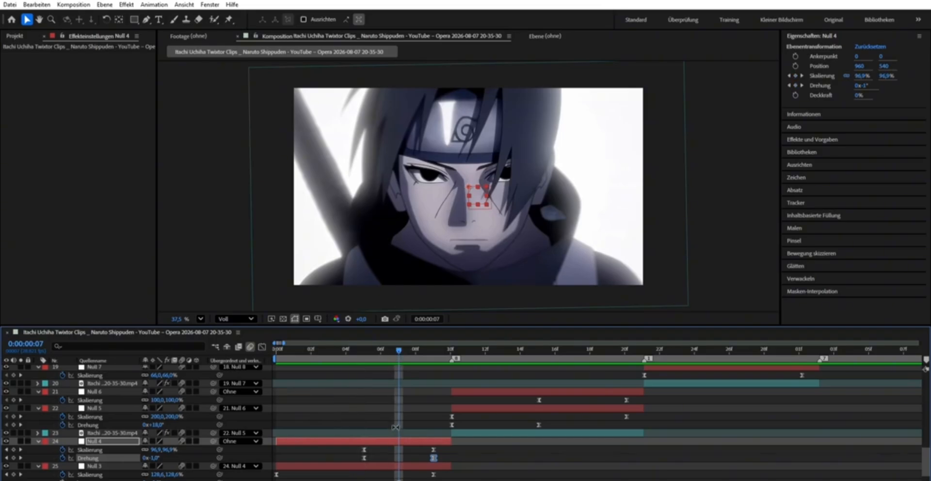
# - Duplicate the first Itachi clip, apply Konturen finden to the upper copy and invert the effect
pyautogui.scroll(-2, 395, 427)
pyautogui.click(398, 457)
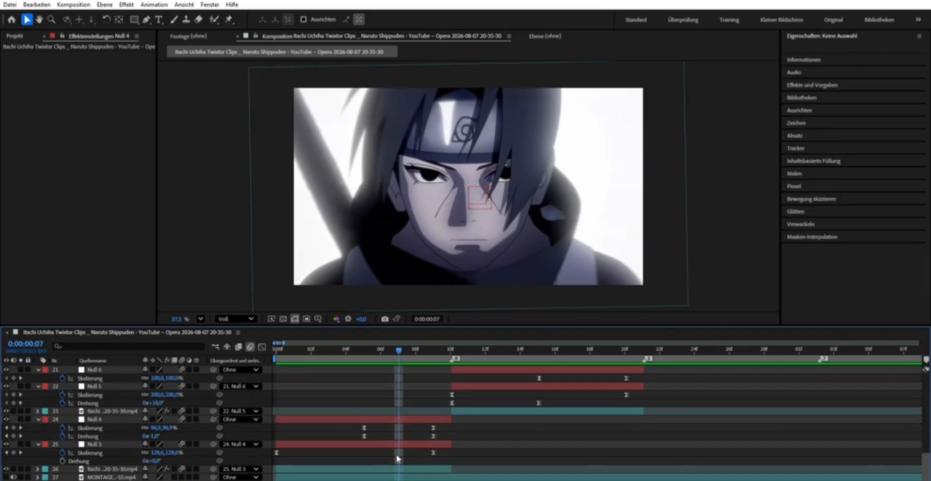
pyautogui.click(397, 467)
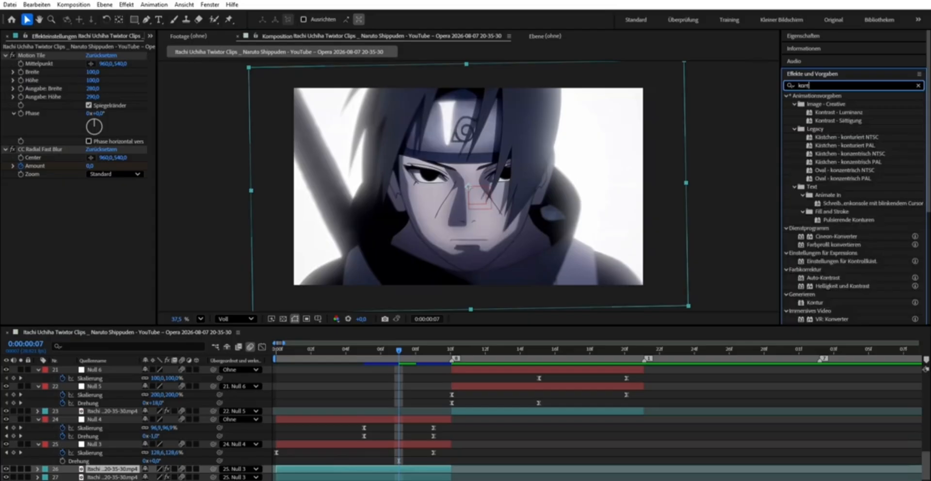
pyautogui.moveTo(834, 137)
pyautogui.mouseDown()
pyautogui.moveTo(529, 361)
pyautogui.moveTo(425, 468)
pyautogui.mouseUp()
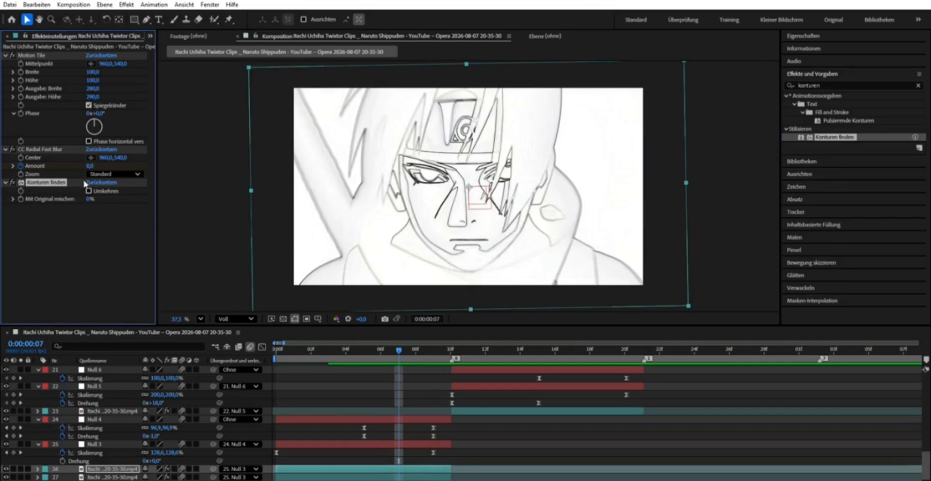
pyautogui.click(89, 190)
# - Find the Färbung effect and apply it to the outlined copy of the first clip
pyautogui.moveTo(841, 85); pyautogui.dragTo(738, 74)
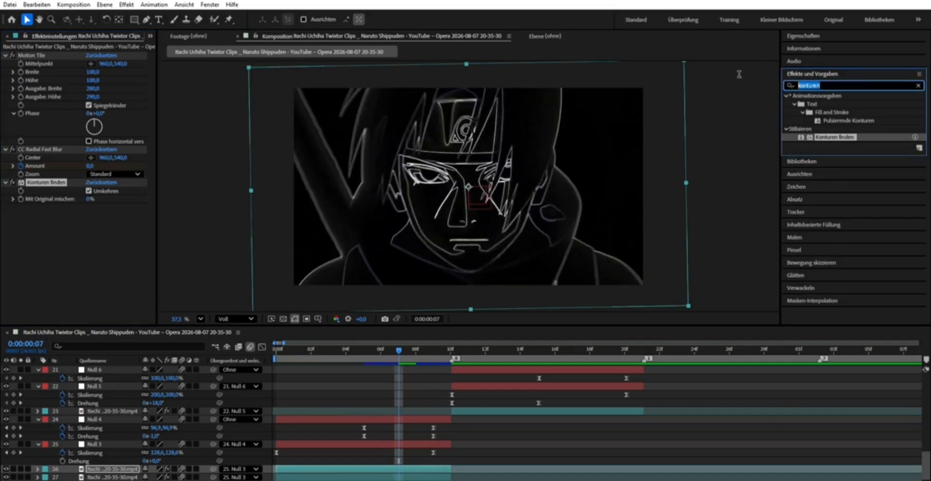
pyautogui.press('BackSpace')
pyautogui.write('fär')
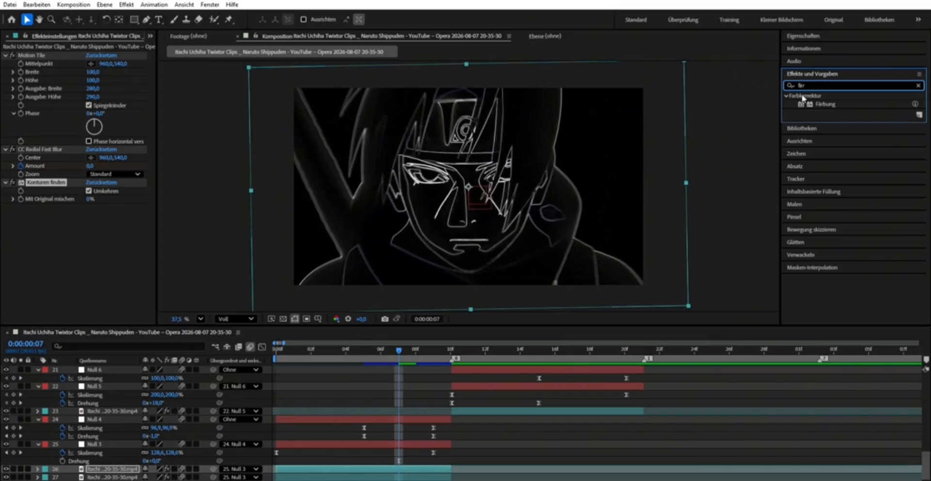
pyautogui.moveTo(822, 104); pyautogui.dragTo(403, 466)
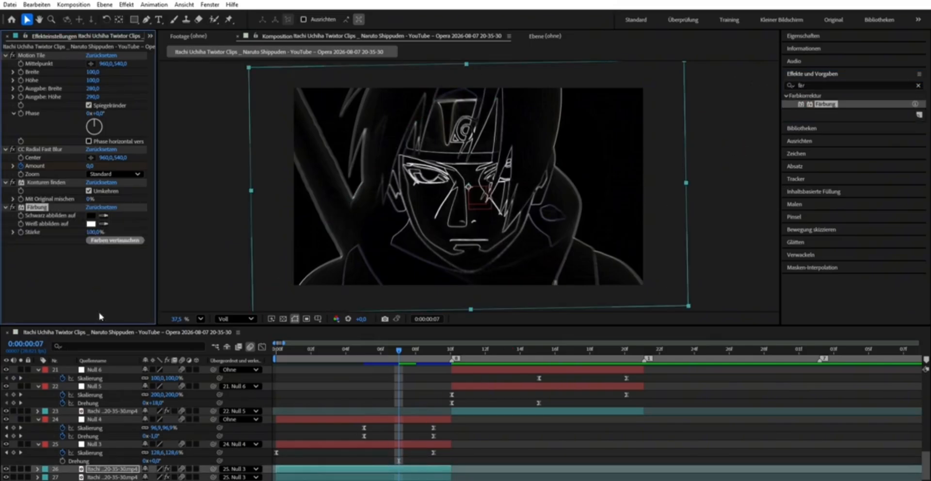
# - Add Tonwertkorrektur to the outlined copy and adjust its histogram to input shadows 17 and gamma 1.49
pyautogui.click(833, 73)
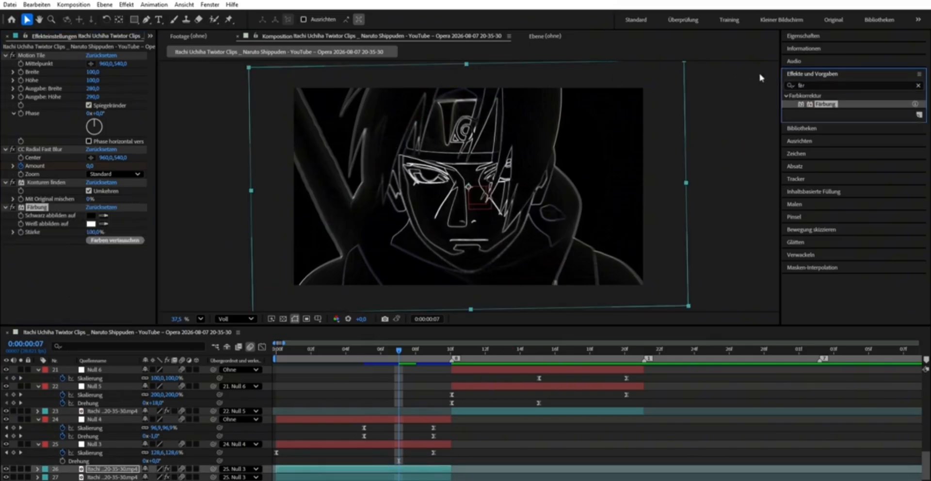
pyautogui.doubleClick(818, 85)
pyautogui.write('ton')
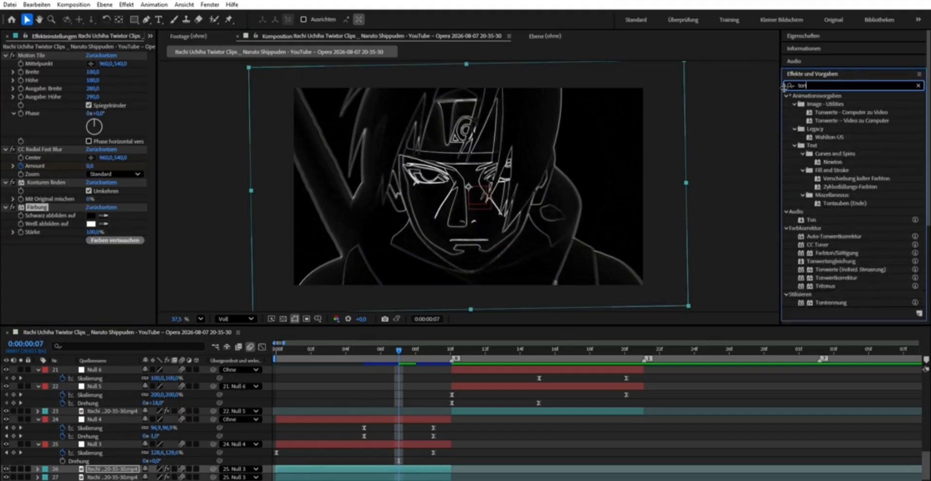
pyautogui.write('we')
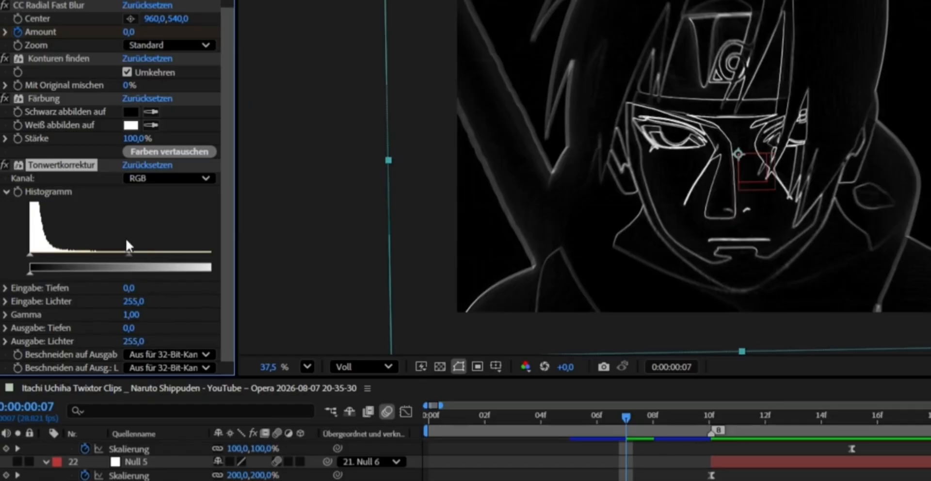
pyautogui.moveTo(124, 237); pyautogui.dragTo(102, 240)
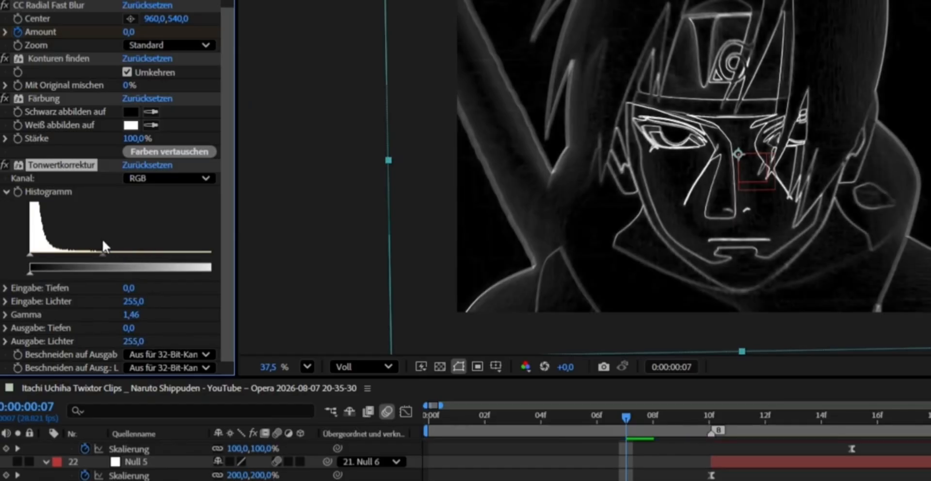
pyautogui.moveTo(30, 239); pyautogui.dragTo(44, 241)
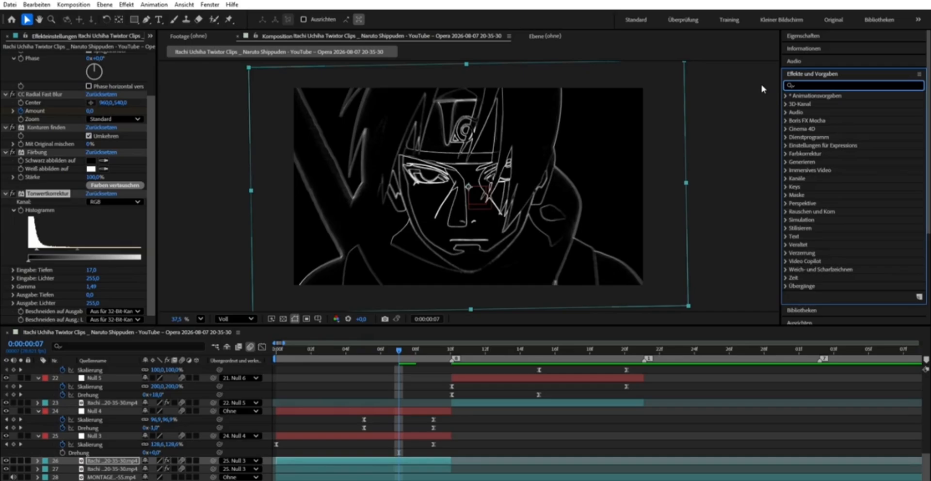
# - Apply 4-Farben-Verlauf to the outlined copy and set its blending mode to Weiches Licht
pyautogui.write('4')
pyautogui.moveTo(827, 154); pyautogui.dragTo(449, 460)
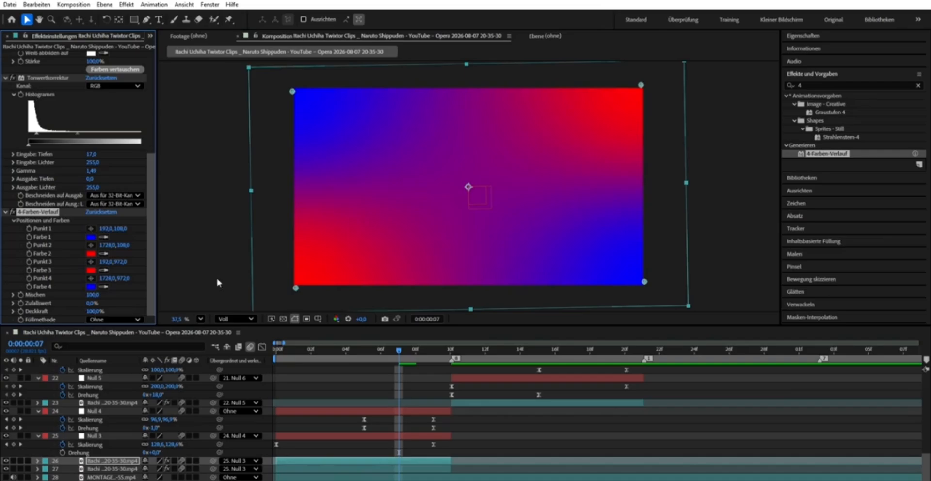
pyautogui.click(114, 319)
pyautogui.click(142, 168)
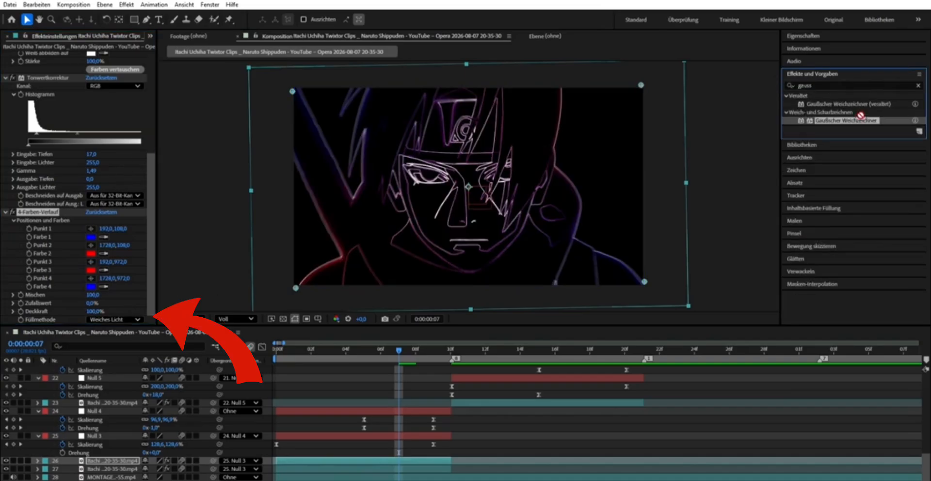
# - Apply Gaußscher Weichzeichner to the outlined copy with a blurriness of 5
pyautogui.moveTo(846, 120); pyautogui.dragTo(436, 459)
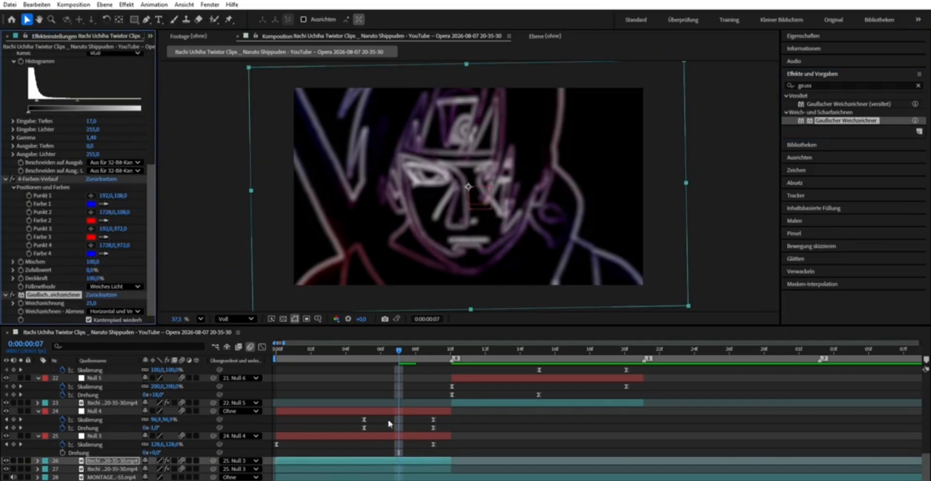
pyautogui.click(92, 303)
pyautogui.write('5')
pyautogui.press('Return')
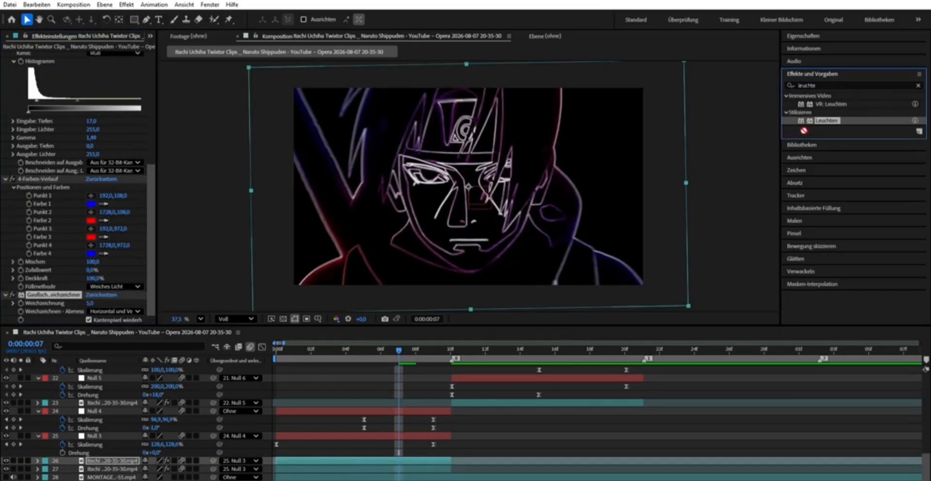
# - Apply Leuchten to the outlined copy with a threshold of 40% and a radius of 20
pyautogui.moveTo(827, 120); pyautogui.dragTo(416, 459)
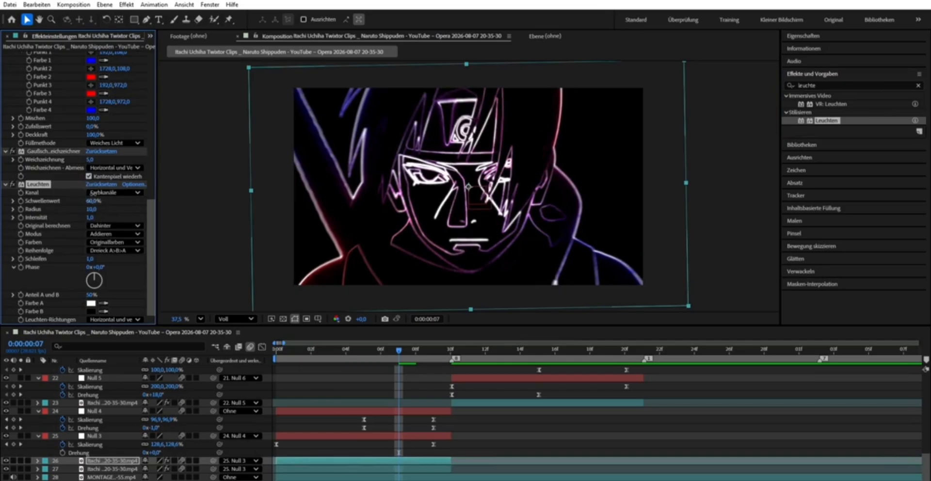
pyautogui.click(96, 201)
pyautogui.write('40')
pyautogui.press('Return')
pyautogui.click(94, 208)
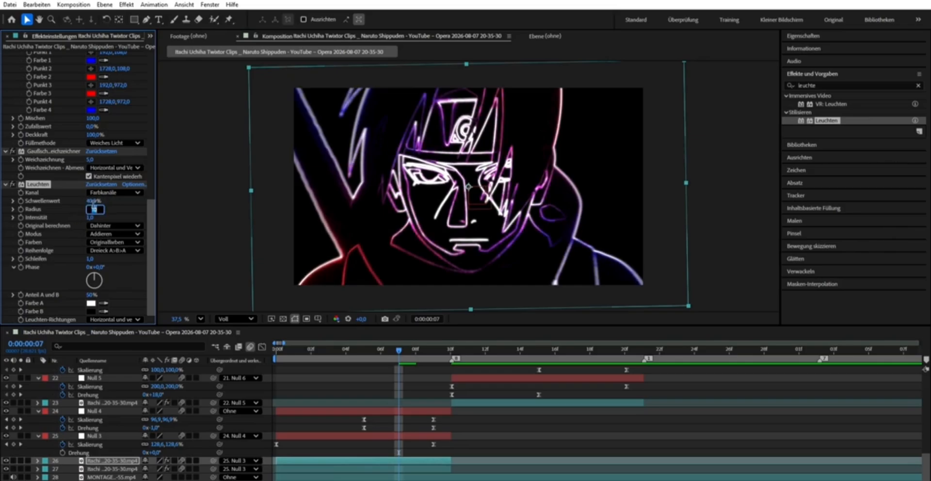
pyautogui.press('Return')
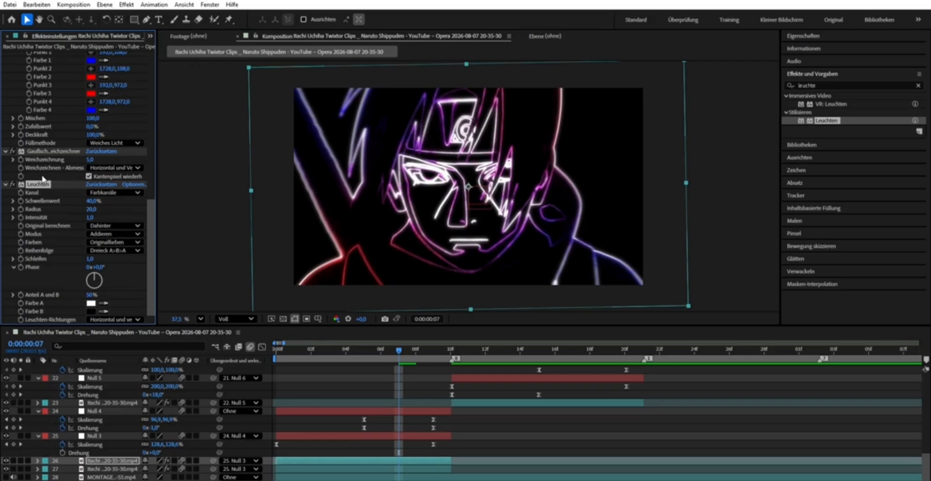
# - Duplicate the Leuchten effect, set the duplicate's radius to 200 and scrub through the glow
pyautogui.hotkey('ctrl', 'd')
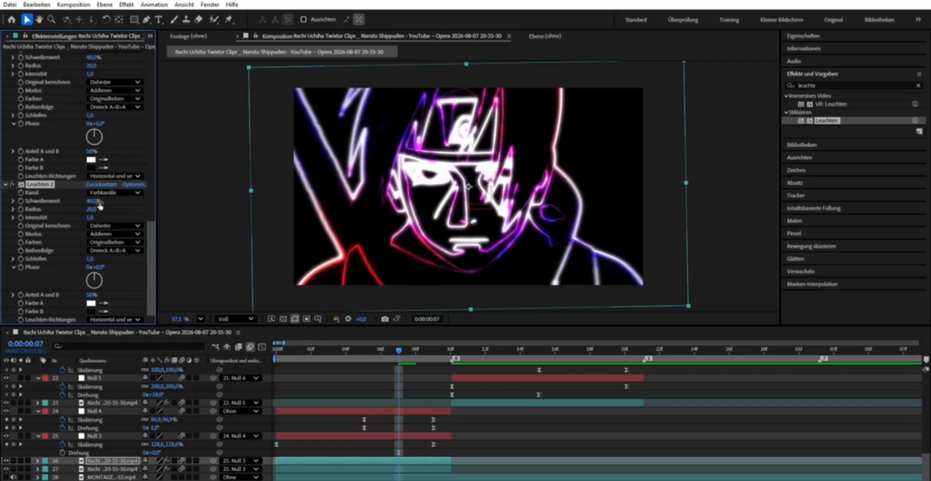
pyautogui.click(95, 209)
pyautogui.write('20')
pyautogui.press('Return')
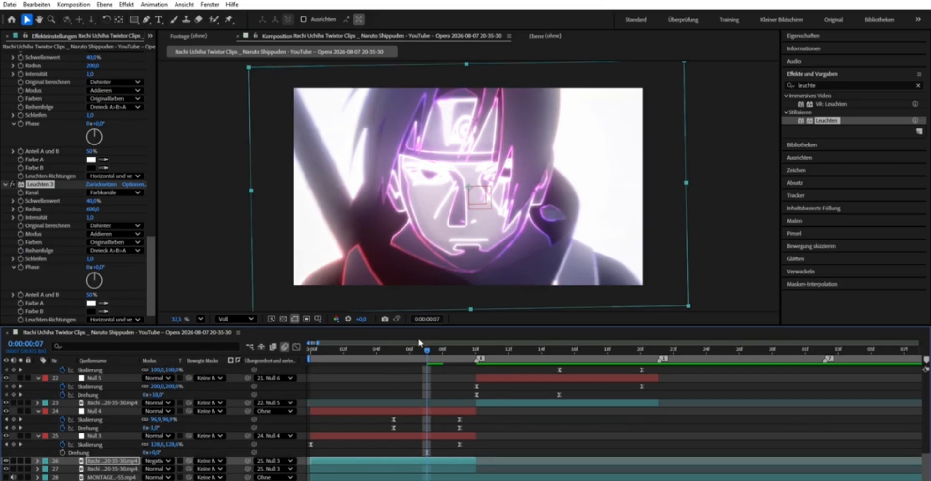
pyautogui.moveTo(419, 349)
pyautogui.mouseDown()
pyautogui.moveTo(277, 358)
pyautogui.moveTo(474, 360)
pyautogui.moveTo(312, 369)
pyautogui.moveTo(309, 378)
pyautogui.moveTo(363, 371)
pyautogui.moveTo(416, 343)
pyautogui.mouseUp()
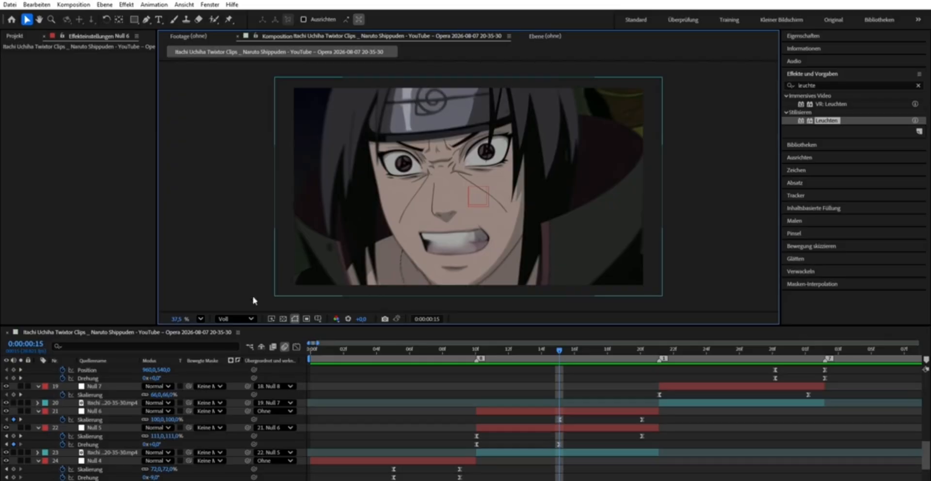
# - Create a black solid above Null 6, split it at 0:00:00:10 and delete the part before that time
pyautogui.click(513, 409)
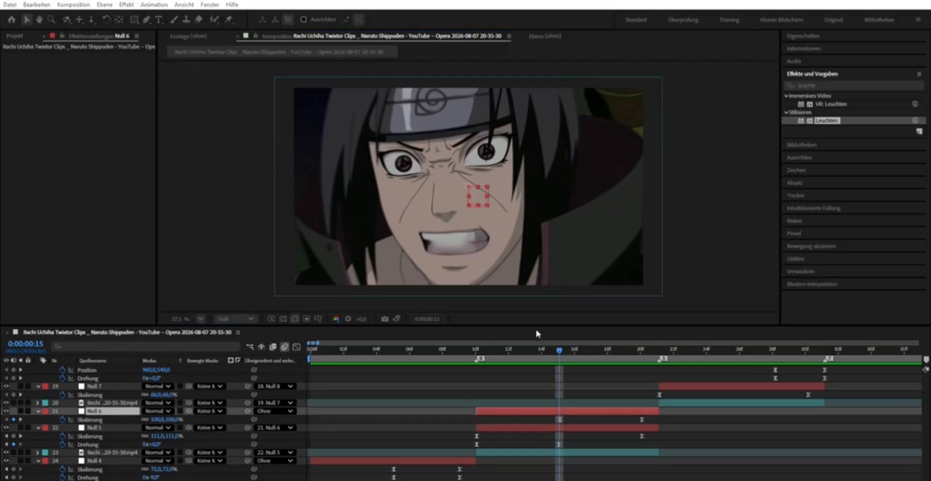
pyautogui.hotkey('ctrl', 'y')
pyautogui.click(503, 353)
pyautogui.click(478, 343)
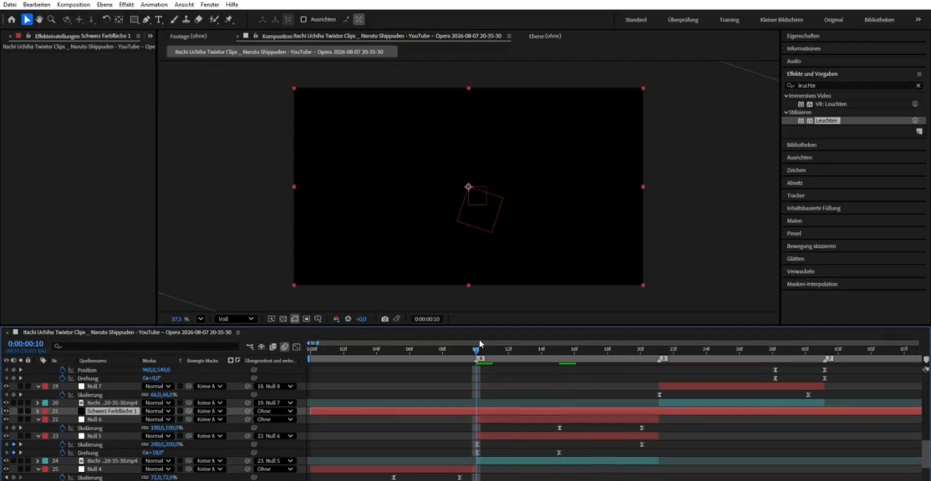
pyautogui.hotkey('ctrl', 'shift', 'd')
pyautogui.click(464, 419)
pyautogui.press("'")
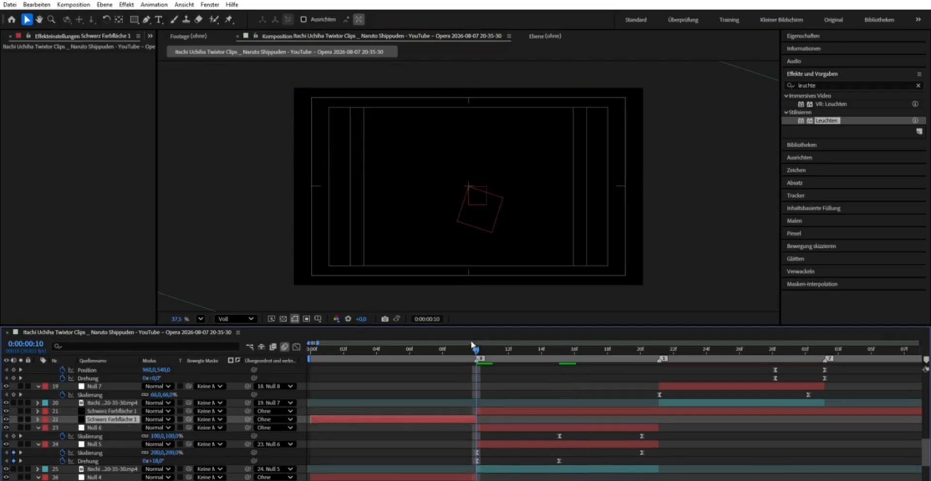
pyautogui.press("'")
pyautogui.press('Delete')
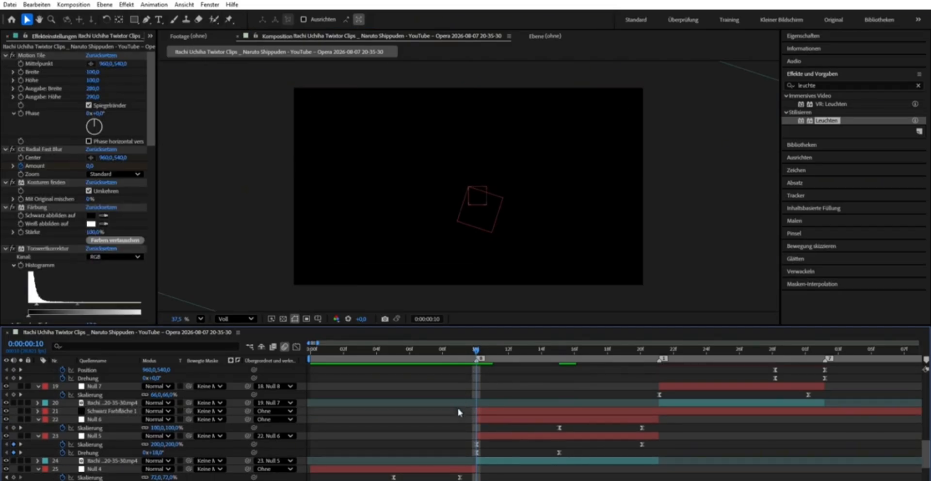
# - At 0:00:00:15, draw an open seven-point mask path horizontally across the middle of the black solid with the Pen tool
pyautogui.moveTo(476, 347); pyautogui.dragTo(559, 348)
pyautogui.click(432, 217)
pyautogui.press('g')
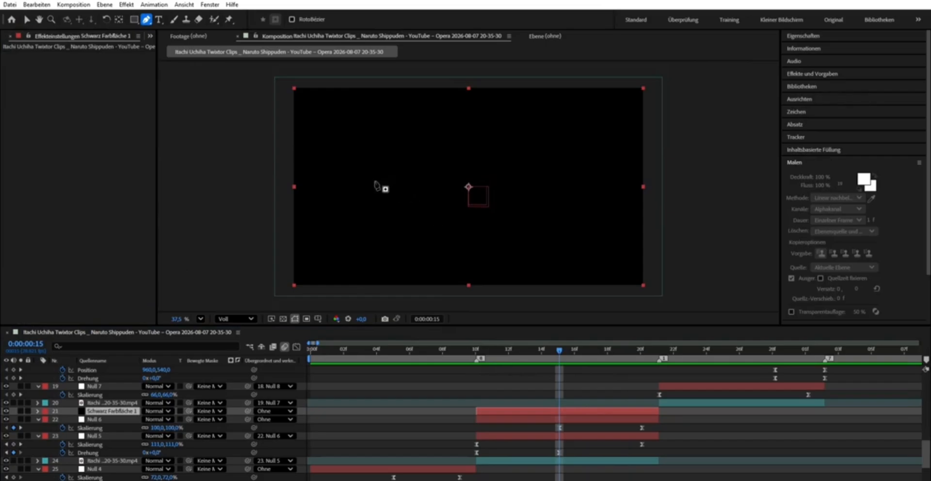
pyautogui.click(374, 190)
pyautogui.click(394, 192)
pyautogui.click(426, 192)
pyautogui.click(454, 194)
pyautogui.click(482, 191)
pyautogui.click(513, 189)
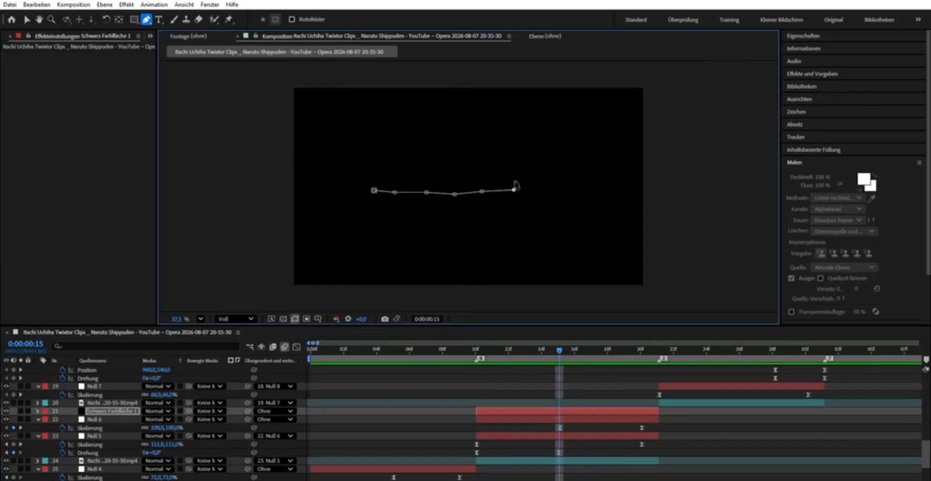
pyautogui.click(535, 184)
pyautogui.click(27, 20)
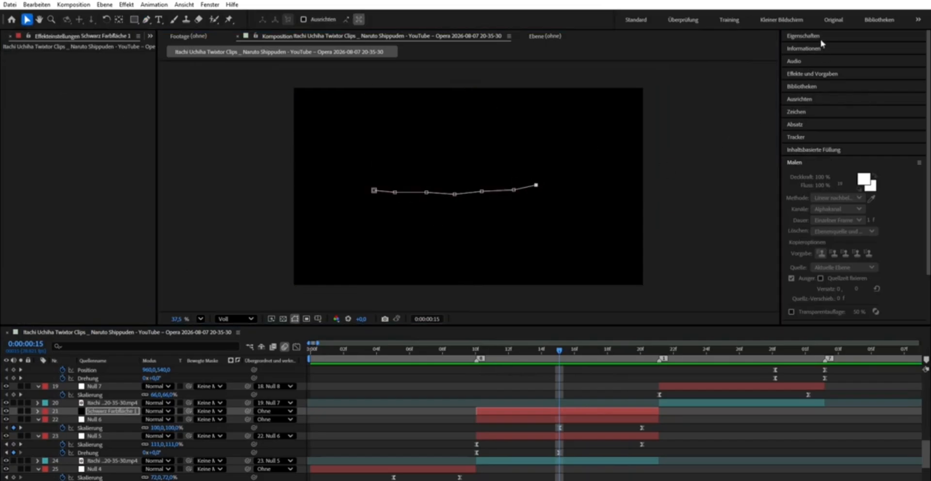
# - Apply the Saber effect to the black solid and set its core type to Layer Masks
pyautogui.click(812, 73)
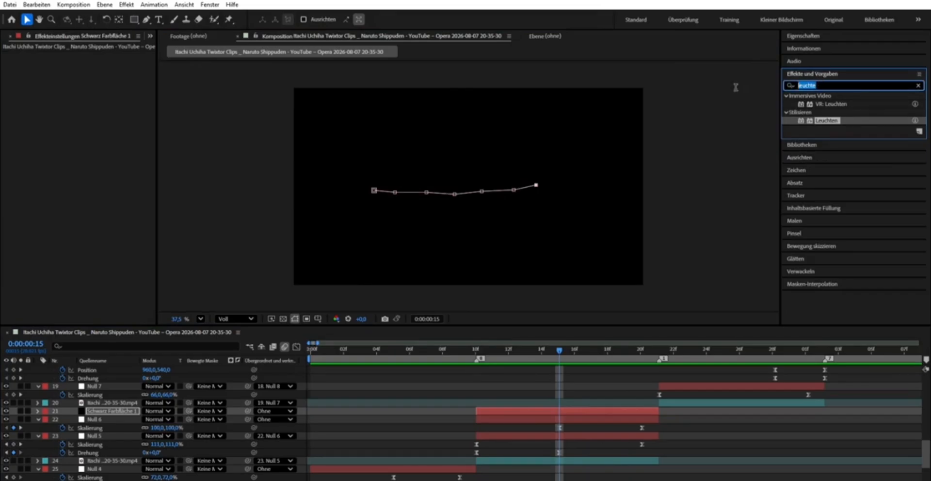
pyautogui.write('saber')
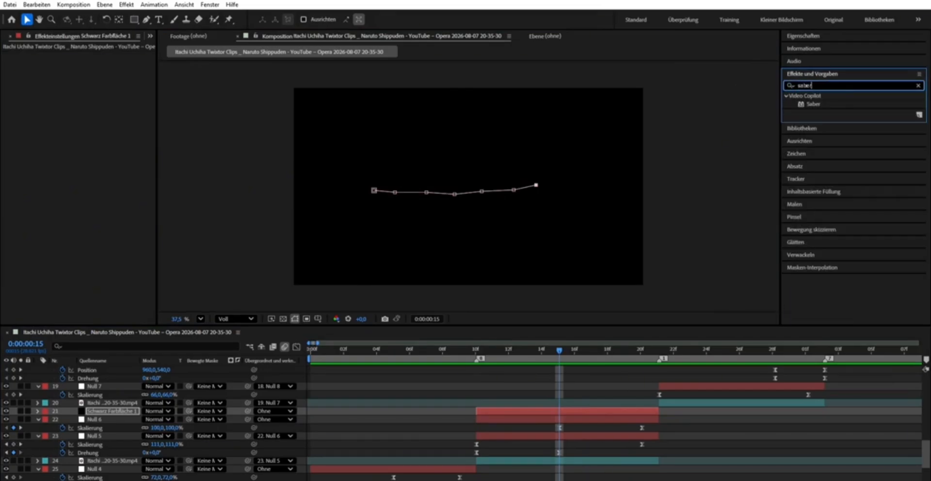
pyautogui.moveTo(814, 103); pyautogui.dragTo(611, 410)
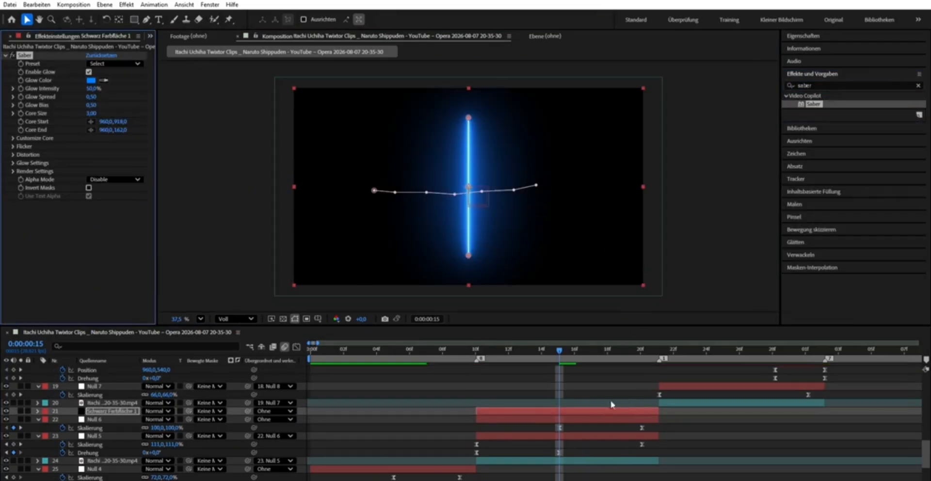
pyautogui.click(13, 138)
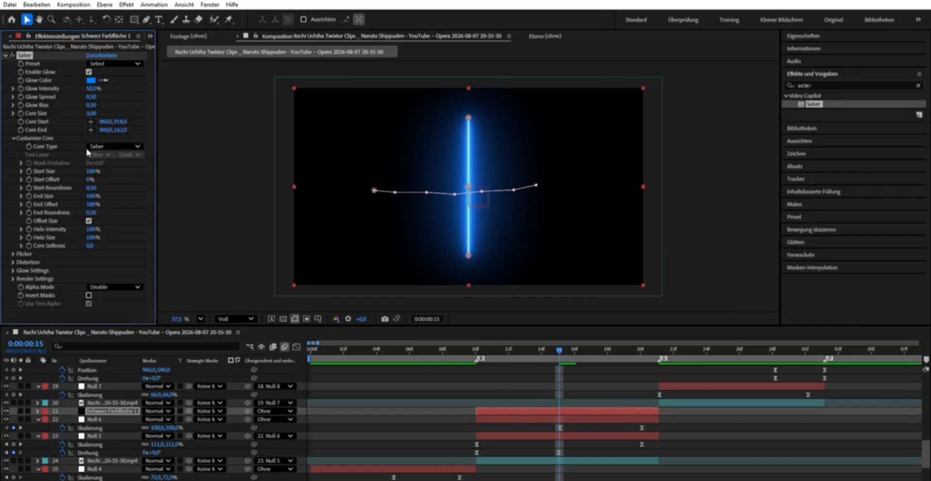
pyautogui.click(132, 162)
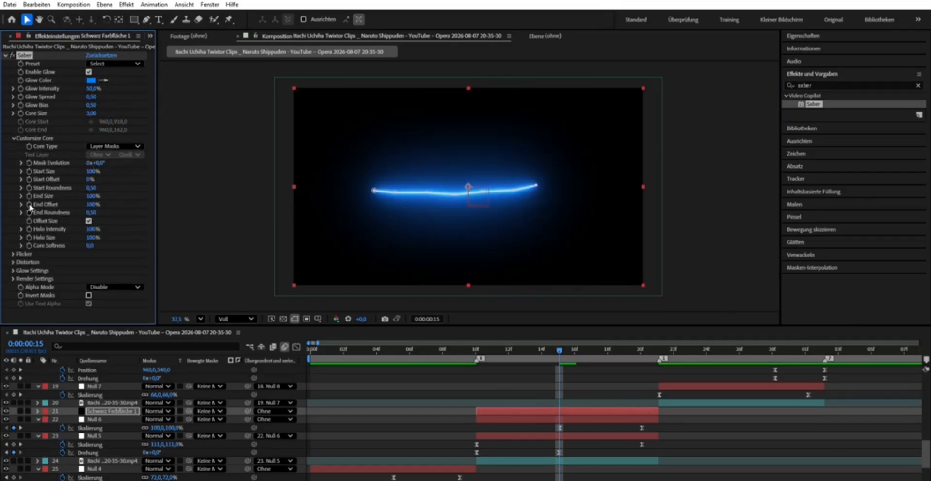
# - Set Saber's End Offset to 0% and add a Start Offset keyframe of 0% at 0:00:00:10
pyautogui.click(93, 204)
pyautogui.write('0')
pyautogui.press('Return')
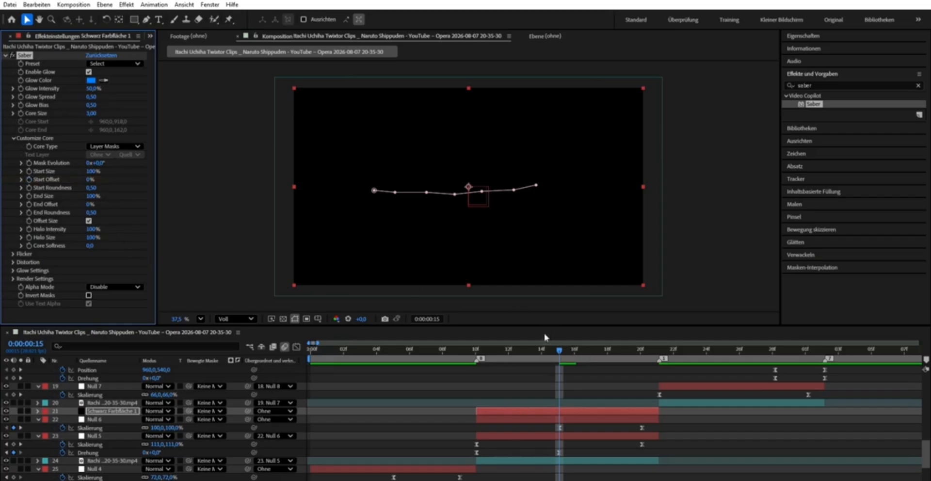
pyautogui.moveTo(556, 343); pyautogui.dragTo(476, 348)
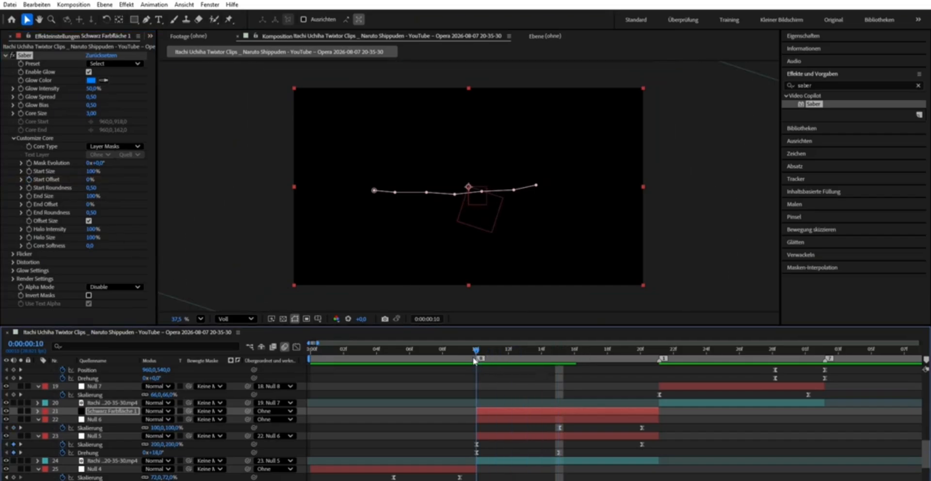
pyautogui.click(29, 180)
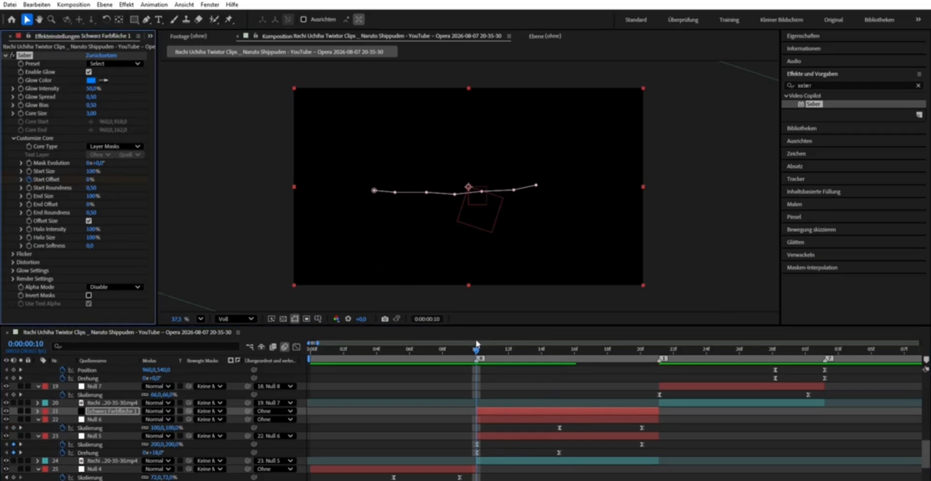
# - Keyframe Saber's Start Offset to 100% at 0:00:00:20 and scrub back through the animation
pyautogui.moveTo(476, 343); pyautogui.dragTo(641, 347)
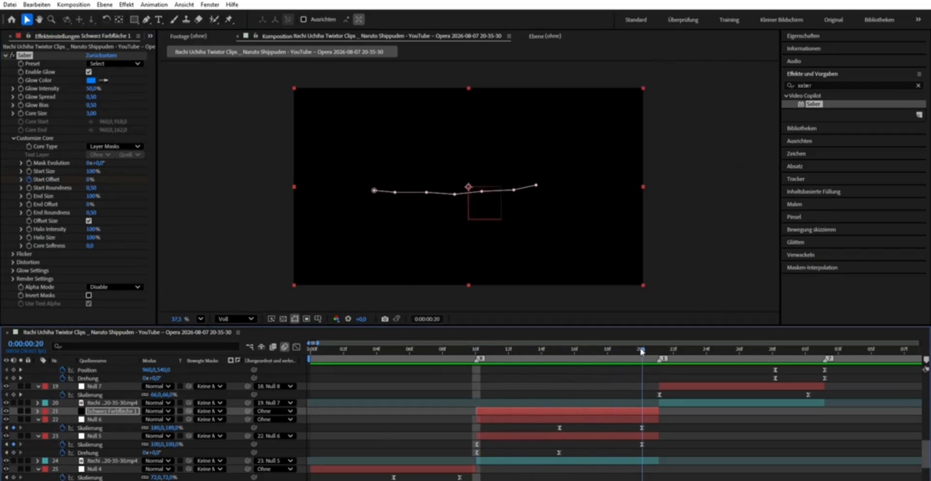
pyautogui.click(90, 180)
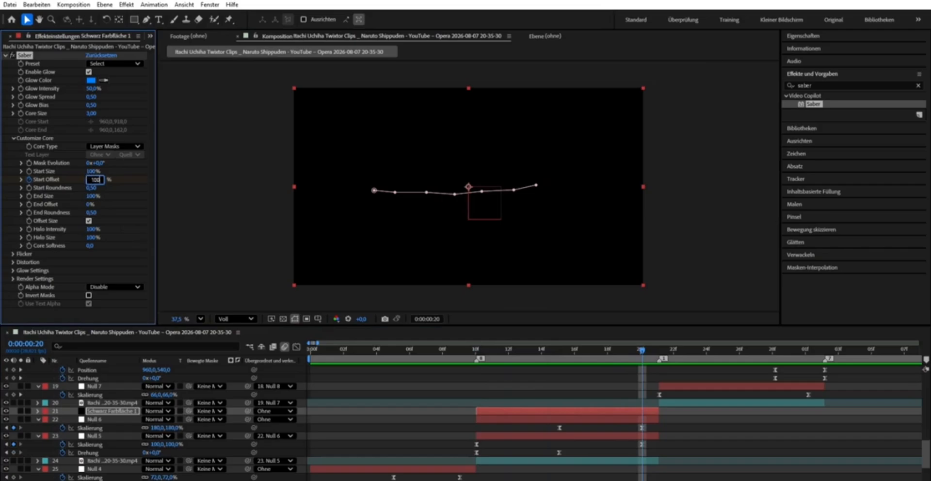
pyautogui.press('Return')
pyautogui.moveTo(644, 345); pyautogui.dragTo(536, 373)
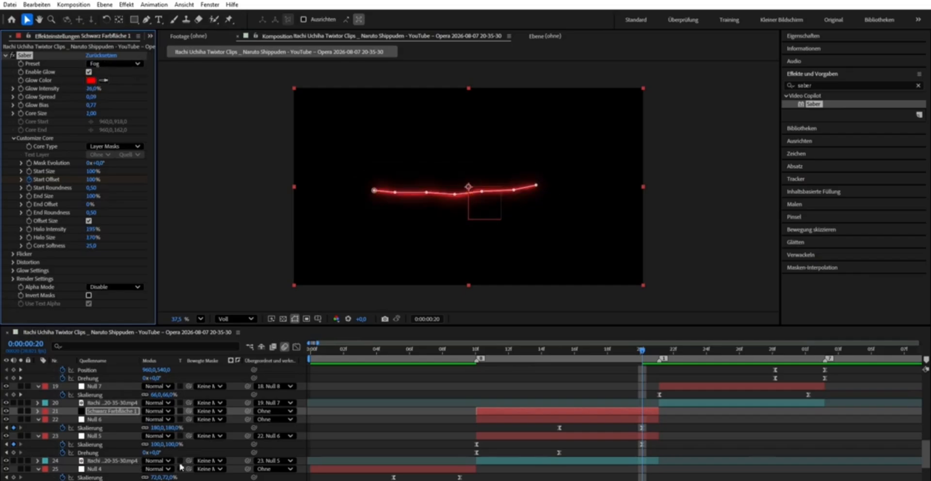
# - Set the black solid's blend mode to Negativ multiplizieren and move the layer up onto the character's headband
pyautogui.click(156, 406)
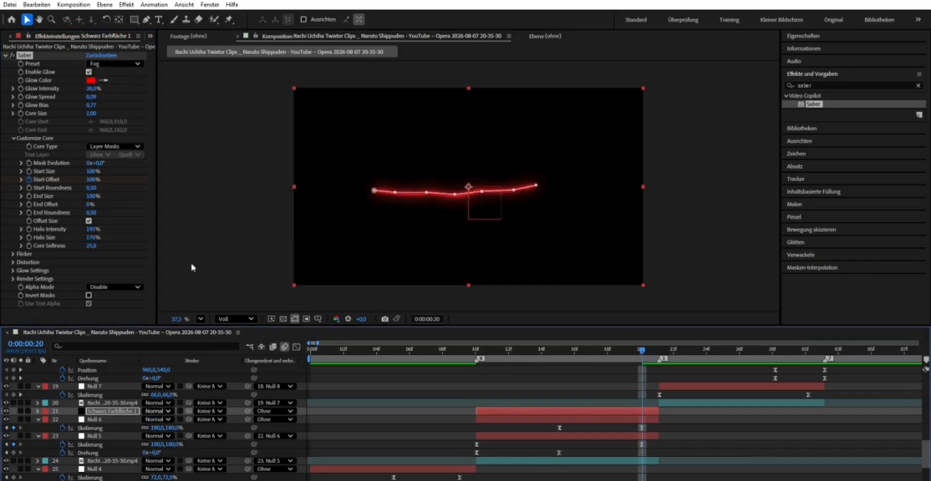
pyautogui.click(217, 178)
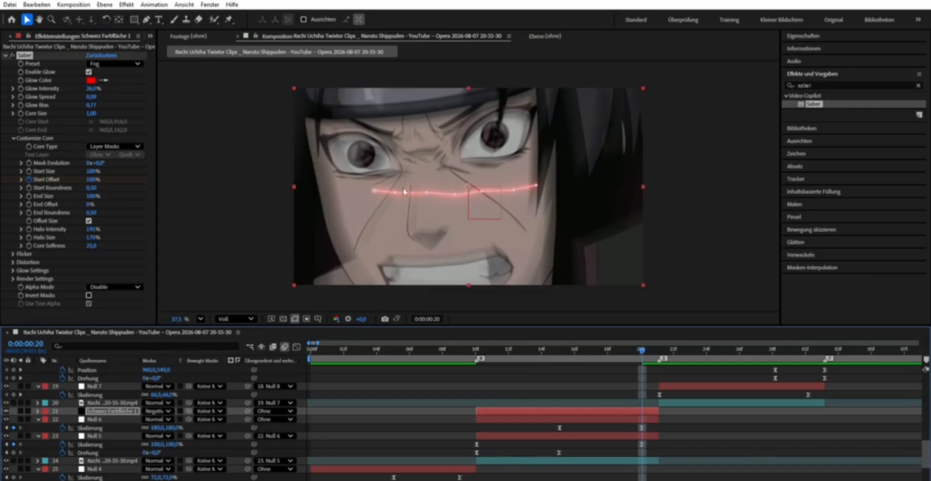
pyautogui.moveTo(436, 189); pyautogui.dragTo(423, 128)
# - At 0:00:00:15, reposition the mask path's points so the saber line follows the lower edge of the headband
pyautogui.press('j')
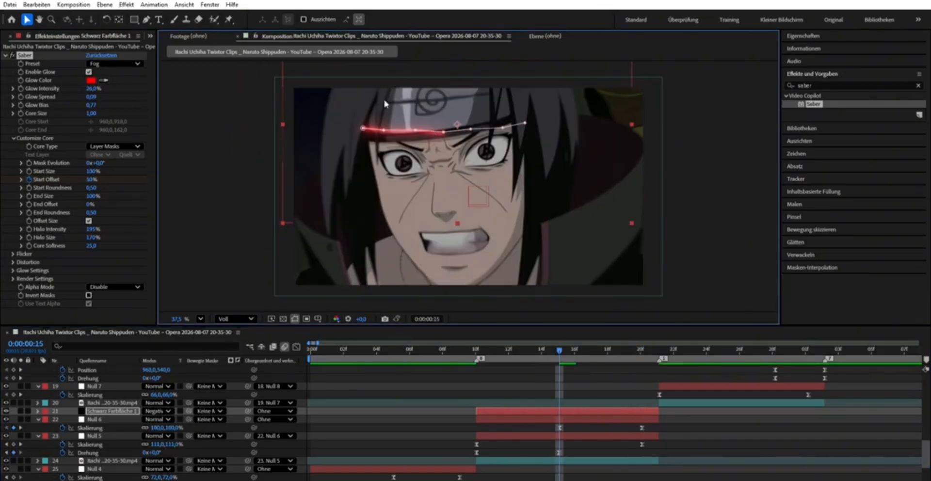
pyautogui.scroll(4, 386, 117)
pyautogui.moveTo(353, 139); pyautogui.dragTo(390, 146)
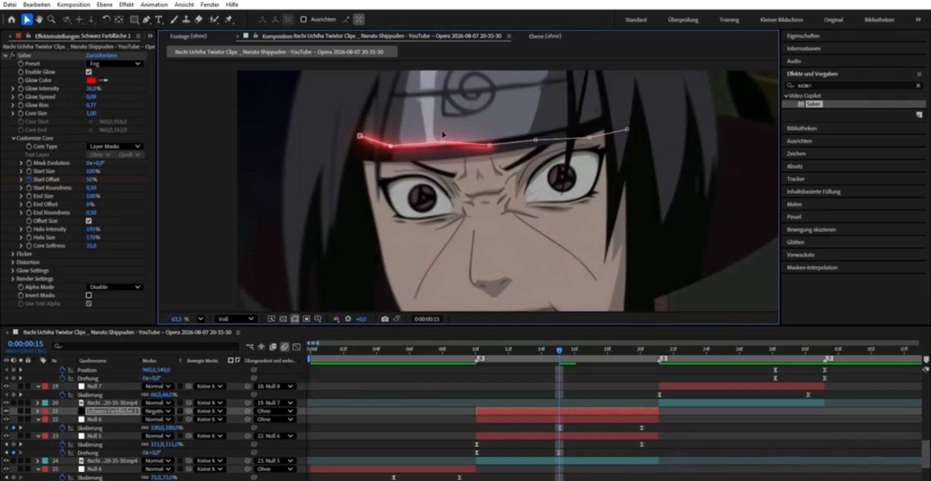
pyautogui.moveTo(490, 145); pyautogui.dragTo(502, 139)
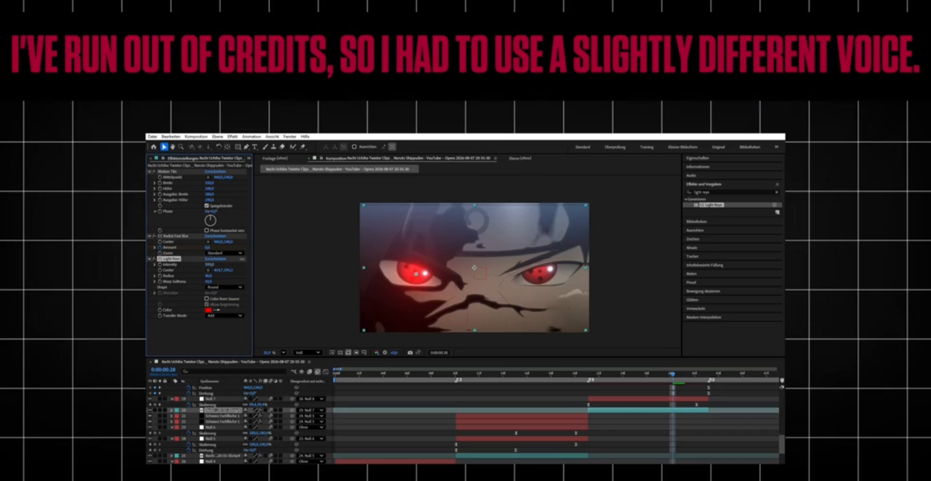
# - Change the CC Light Rays intensity on the eye close-up clip at 0:00:00:28
pyautogui.click(212, 264)
pyautogui.write('140,0,140,0')
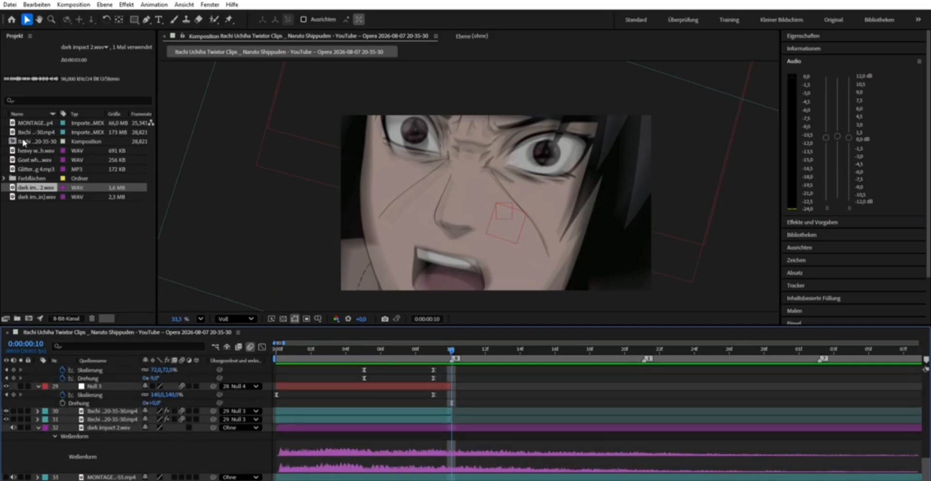
# - Place heavy whoosh.wav above dark impact 2.wav, align its swell with the cut at 0:00:00:10, and reveal its waveform
pyautogui.moveTo(24, 150); pyautogui.dragTo(353, 364)
pyautogui.moveTo(436, 416); pyautogui.dragTo(305, 419)
pyautogui.press('l')
pyautogui.press('l')
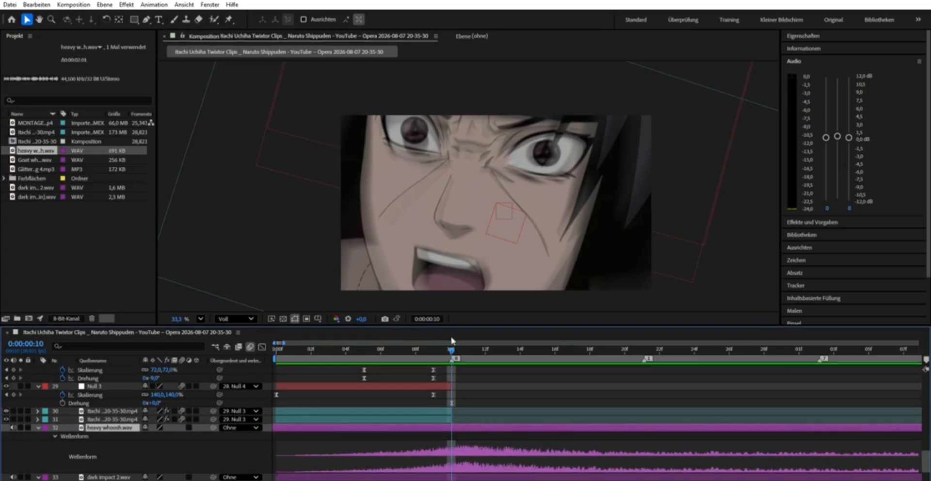
# - Lower the heavy whoosh.wav level to -4.2 dB and preview the edit with sound
pyautogui.press('space')
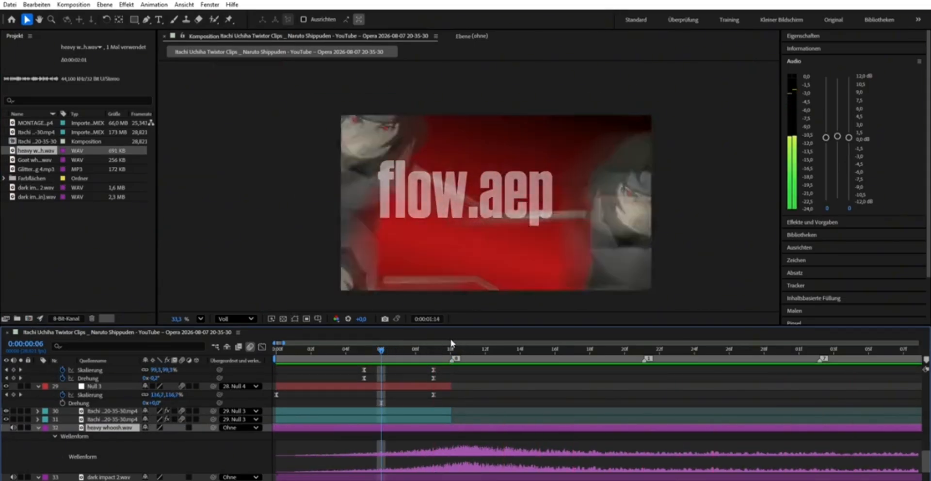
pyautogui.click(451, 342)
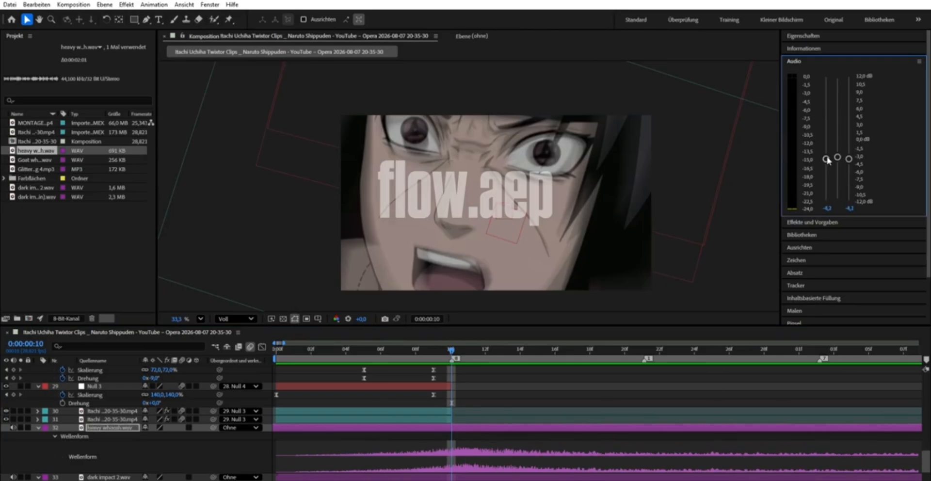
pyautogui.press('space')
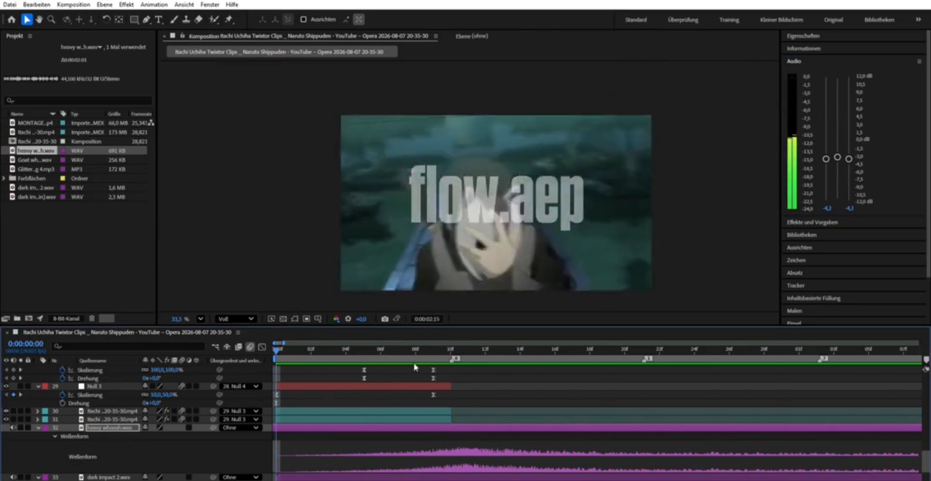
pyautogui.press('space')
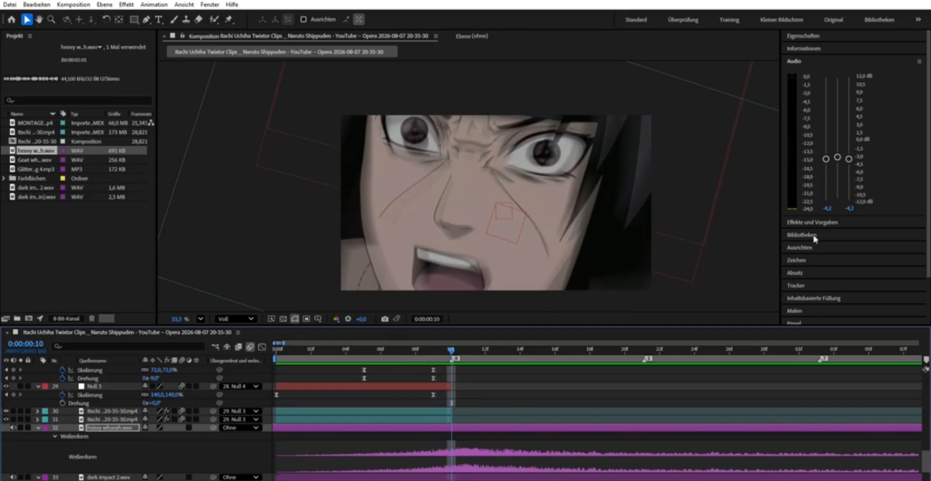
# - Set the heavy whoosh.wav level to -1.5 dB and play the edit again from the start
pyautogui.click(535, 332)
pyautogui.press('space')
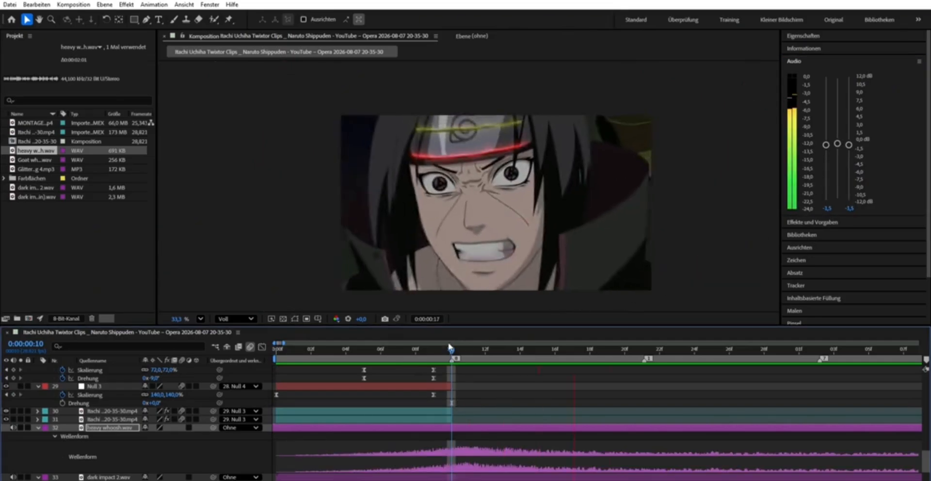
pyautogui.moveTo(451, 348); pyautogui.dragTo(52, 395)
pyautogui.press('space')
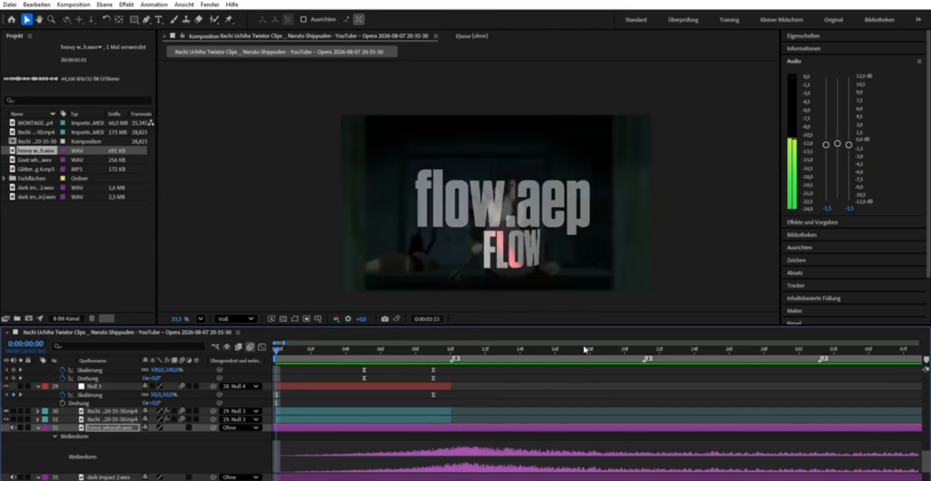
# - Review the edit around 0:00:01:22 and scrub through the FLOW text animation near 0:00:02:23
pyautogui.moveTo(591, 348); pyautogui.dragTo(739, 332)
pyautogui.press('space')
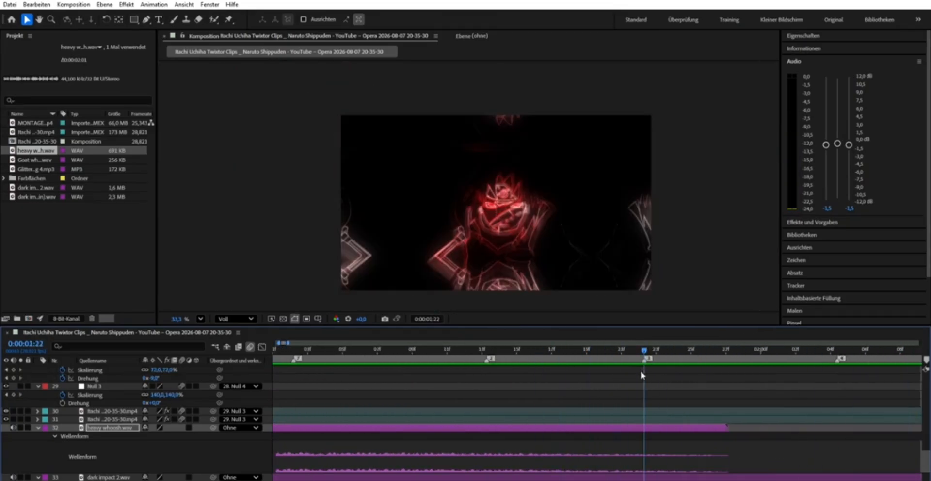
pyautogui.click(27, 185)
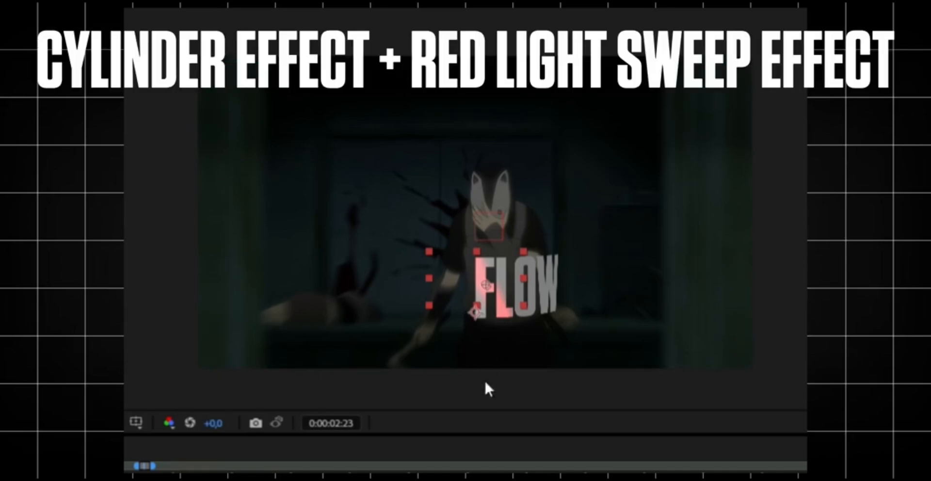
pyautogui.moveTo(508, 458); pyautogui.dragTo(603, 470)
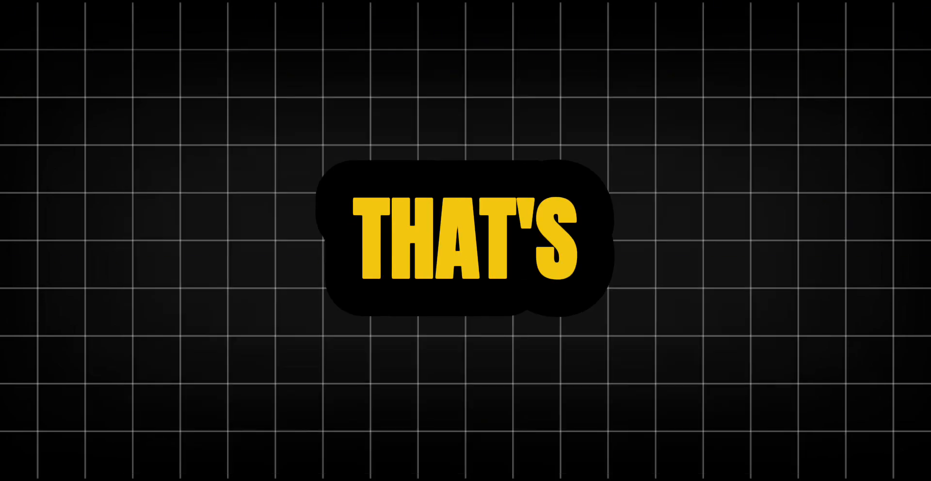